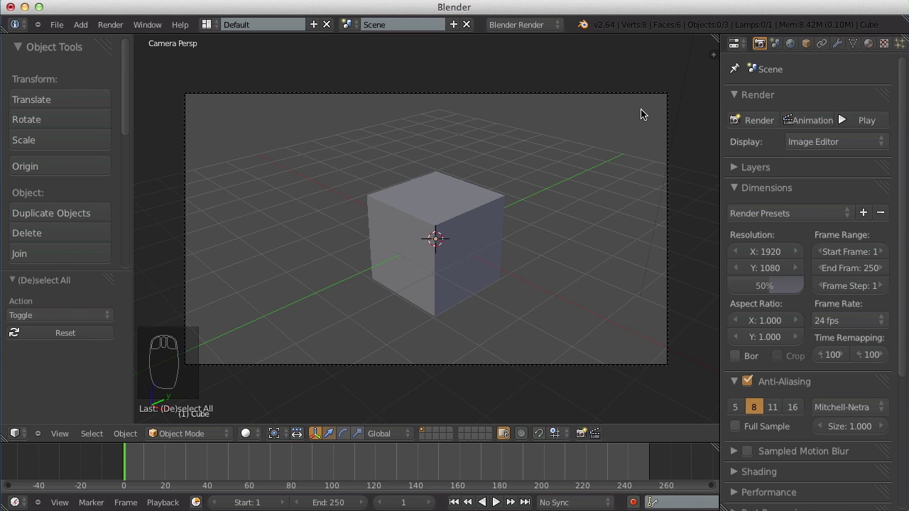
middle_click_drag(558, 238, 348, 271)
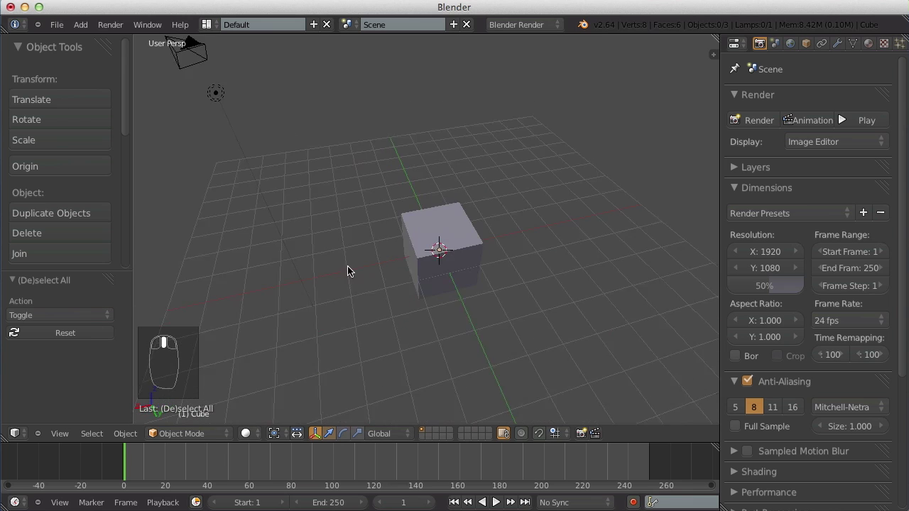
middle_click_drag(333, 320, 421, 268)
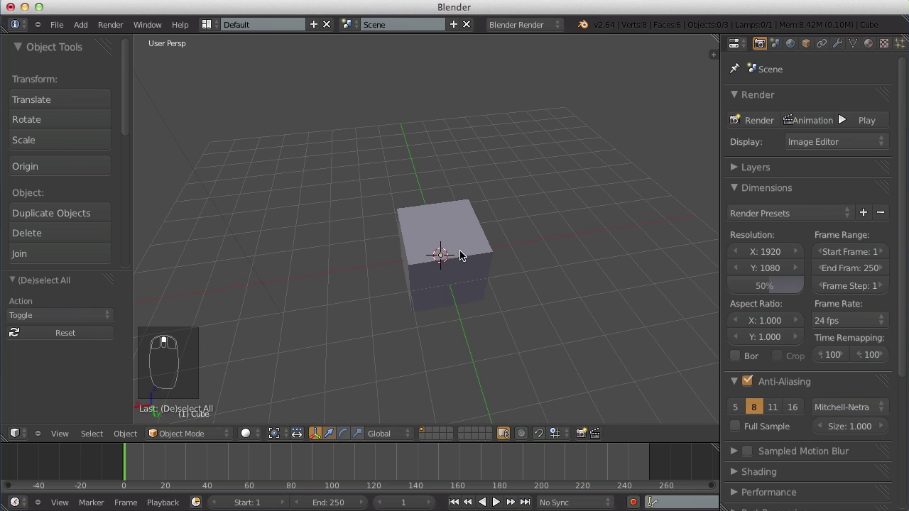
key("a")
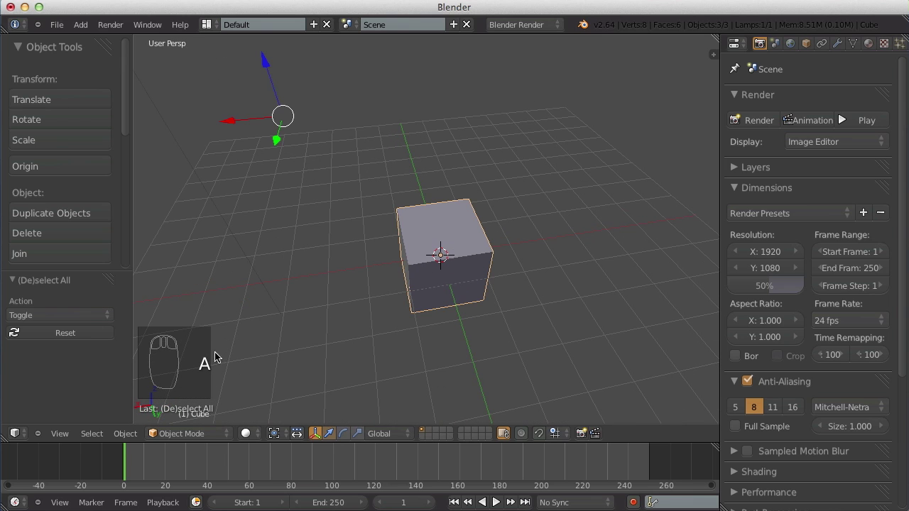
middle_click_drag(422, 293, 372, 254)
scroll(565, 262, "down", 3)
key("a")
scroll(564, 262, "up", 3)
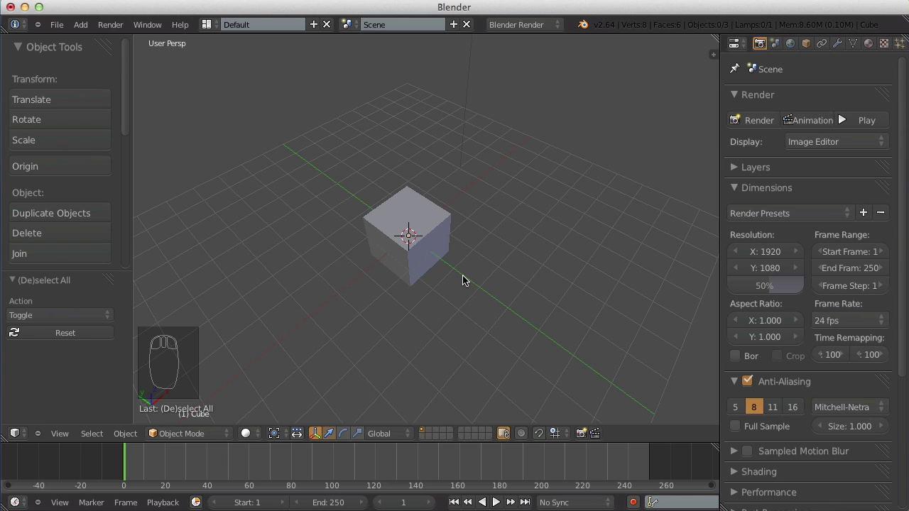
Delete the default cube as a whole object and undo the deletion
right_click(417, 263)
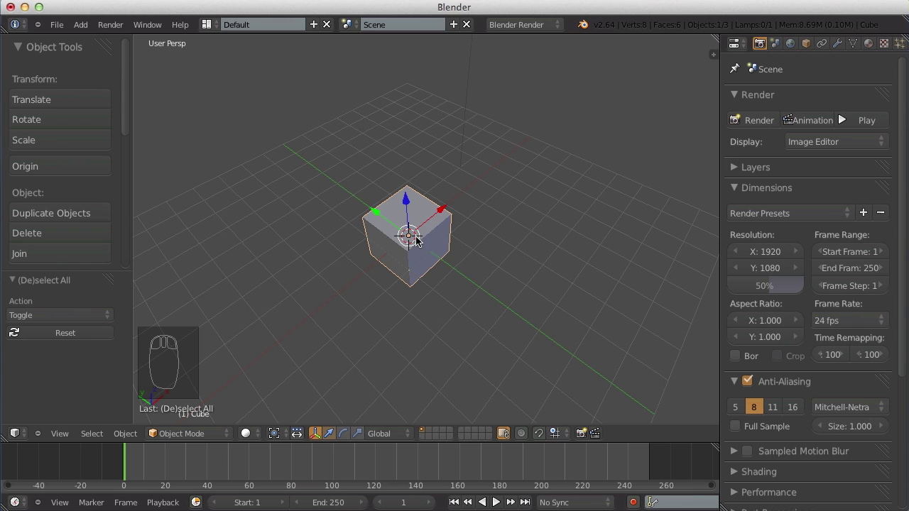
key("Delete")
left_click(414, 240)
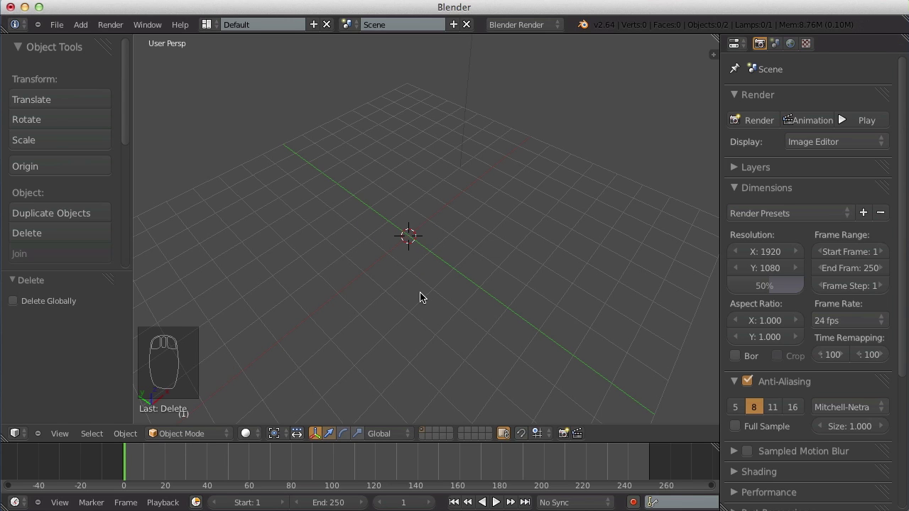
key("ctrl+z")
Enter Edit Mode on the cube with wireframe display and deselect all its vertices
scroll(456, 207, "up", 5)
scroll(442, 235, "down", 3)
key("Tab")
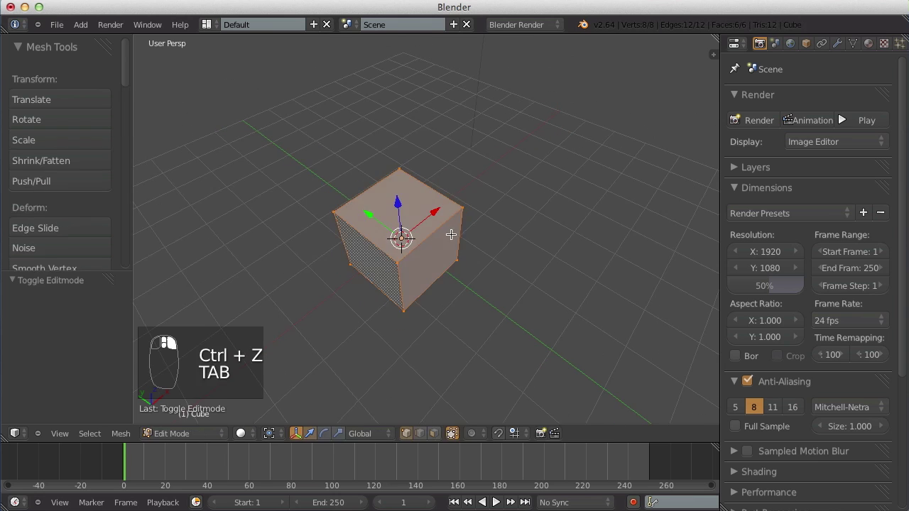
key("z")
key("a")
scroll(460, 232, "down", 2)
Try moving a single corner vertex of the cube, undo the move and return to Object Mode
right_click(448, 216)
middle_click_drag(454, 244, 366, 218)
right_click(382, 227)
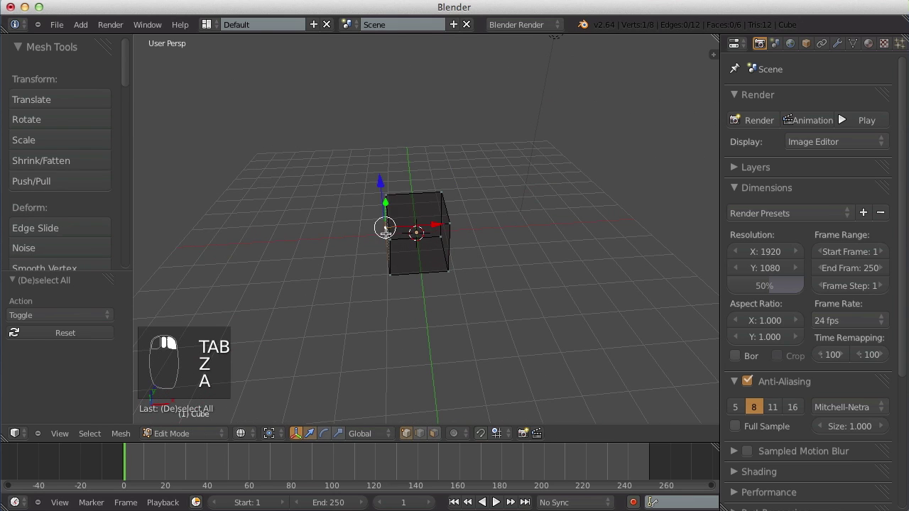
key("g")
left_click(402, 224)
key("ctrl+z")
middle_click_drag(575, 213, 472, 237)
key("Tab")
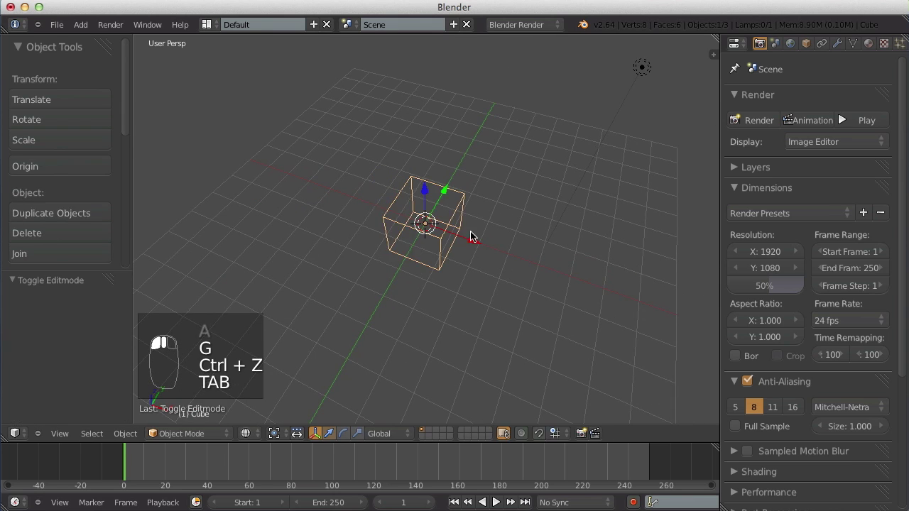
Delete all of the cube's vertices in Edit Mode
key("Tab")
key("a")
key("a")
key("Delete")
left_click(465, 199)
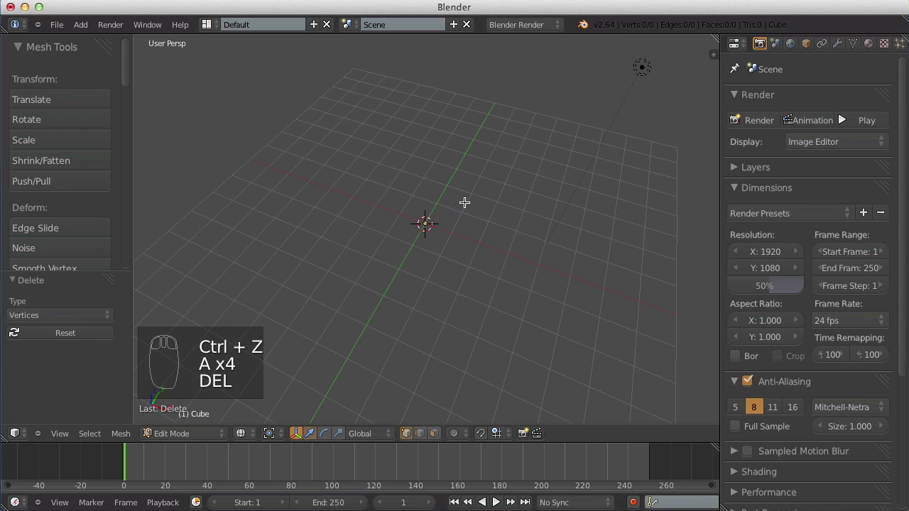
Return to Object Mode and delete the emptied cube object
key("Tab")
key("Tab")
key("Tab")
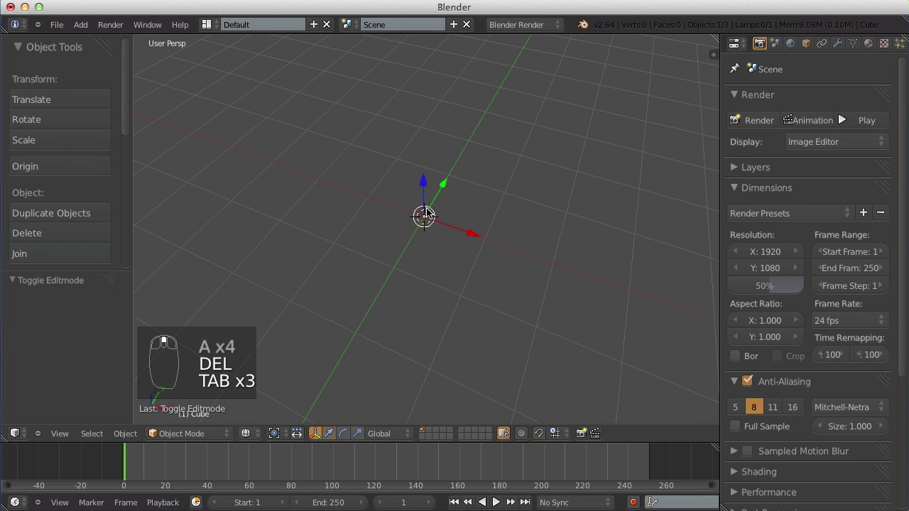
key("Tab")
key("Tab")
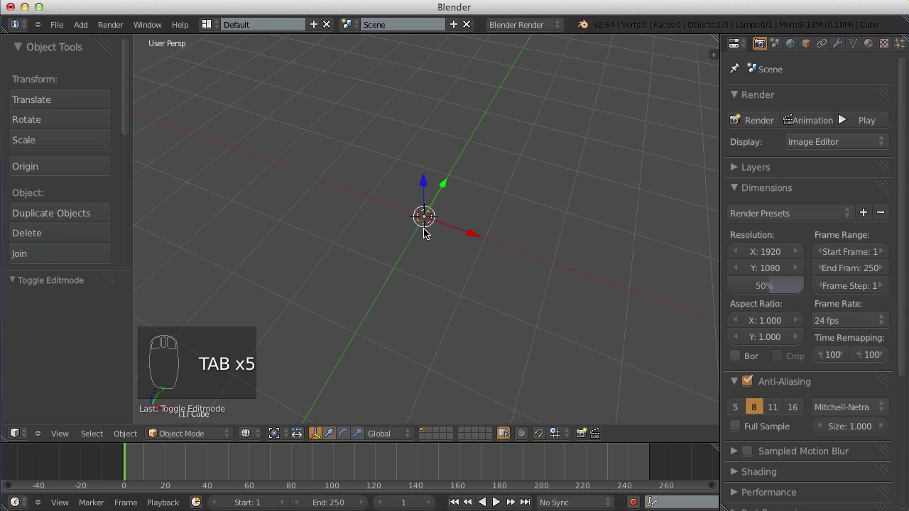
key("Delete")
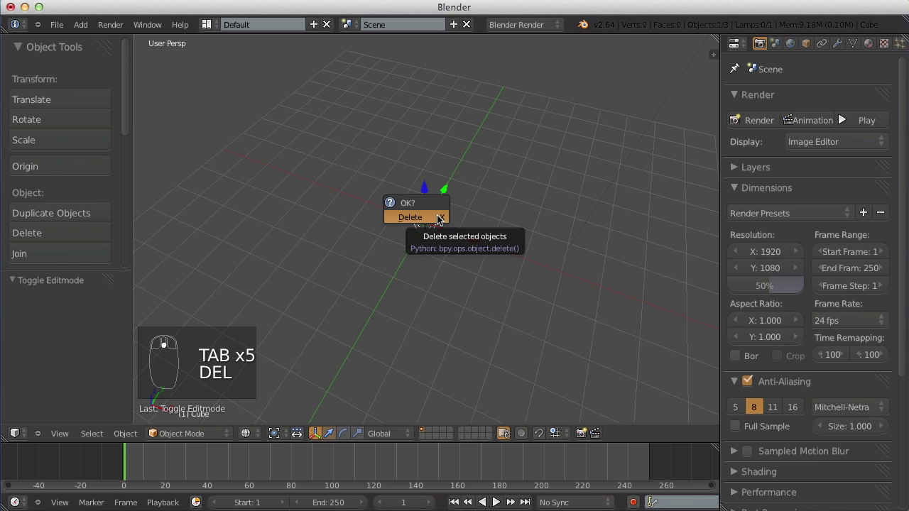
left_click(430, 218)
Place the 3D cursor at a few spots in the scene and reset it to the grid's centre
middle_click_drag(398, 310, 566, 309)
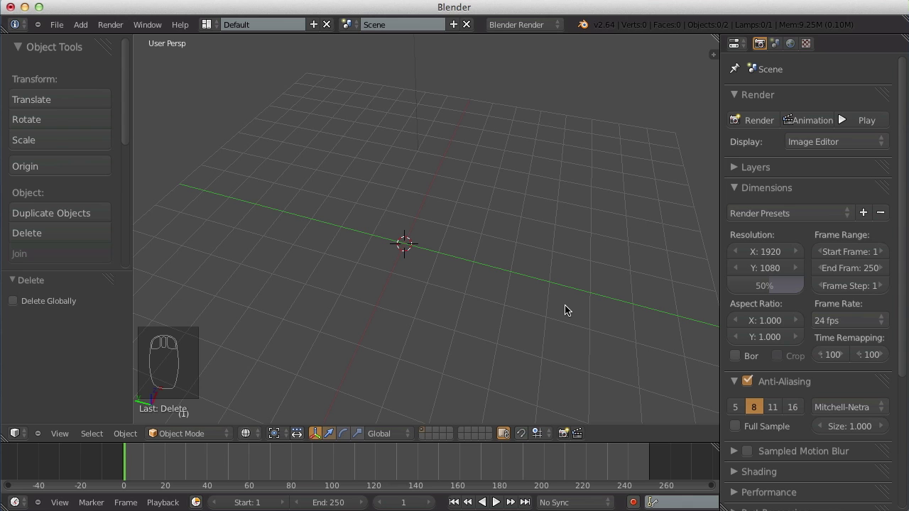
scroll(442, 191, "down", 4)
middle_click_drag(451, 237, 427, 227)
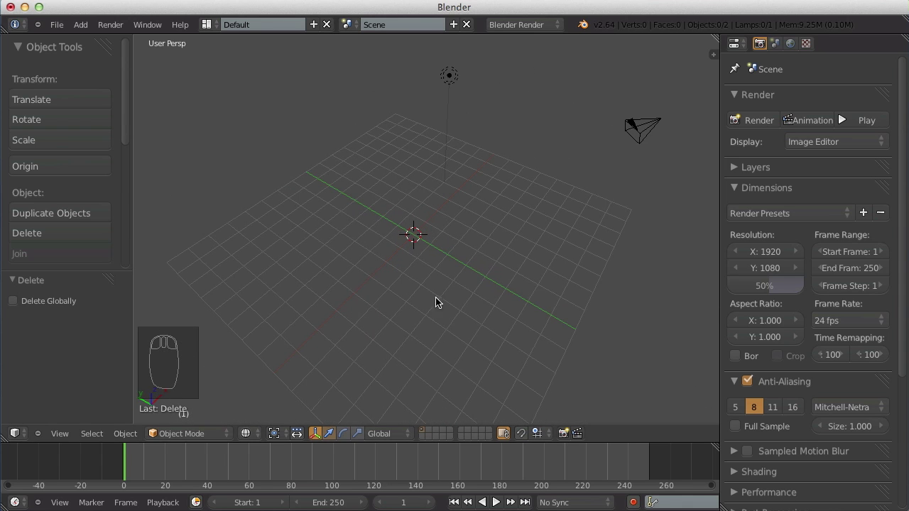
left_click(436, 314)
left_click(310, 208)
left_click(548, 212)
key("shift+c")
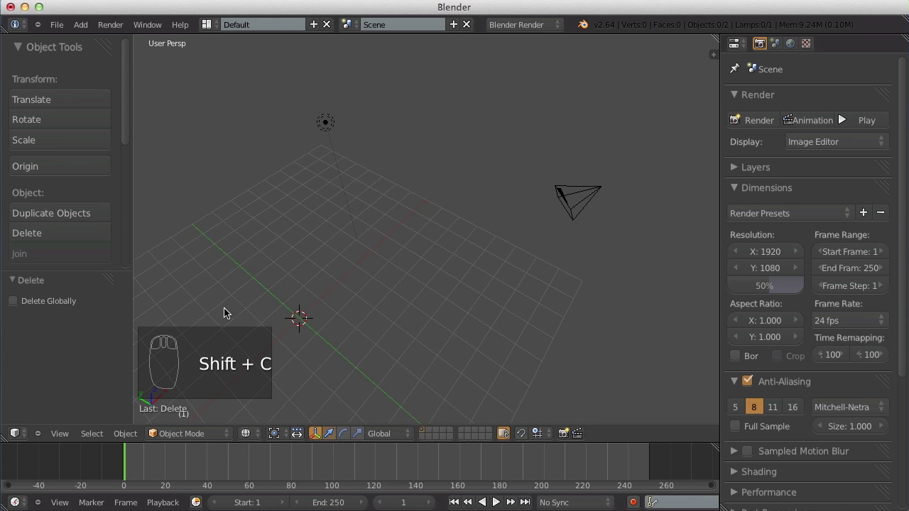
Add a mesh circle at the 3D cursor and set its vertex count to 16
middle_click_drag(311, 303, 405, 232, "shift")
scroll(400, 267, "up", 1)
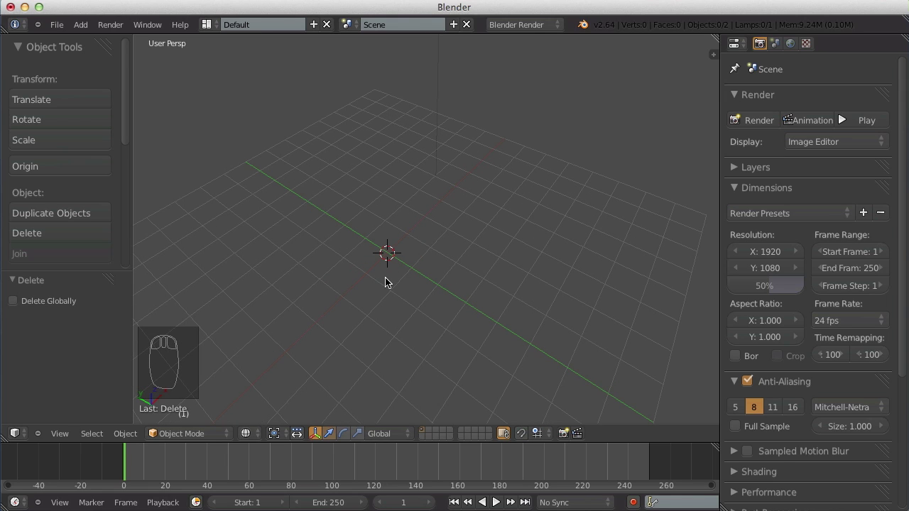
middle_click_drag(416, 306, 444, 264, "shift")
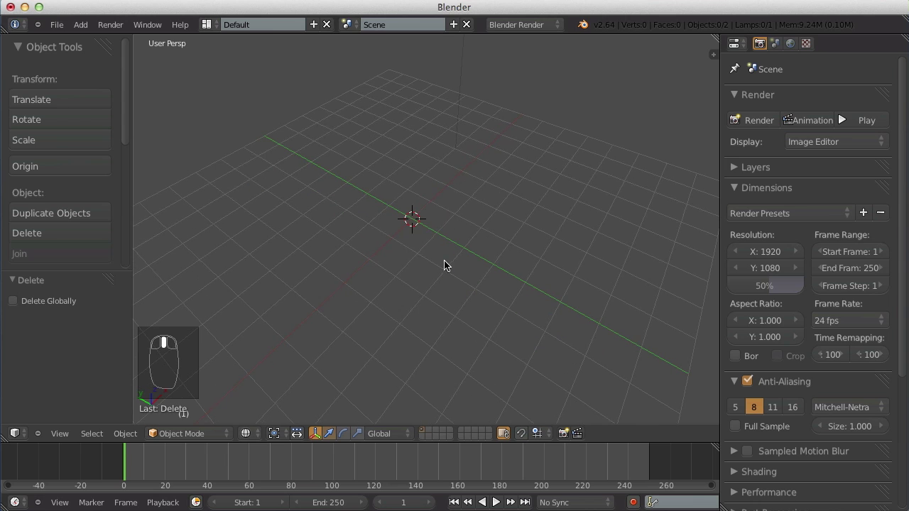
key("shift+a")
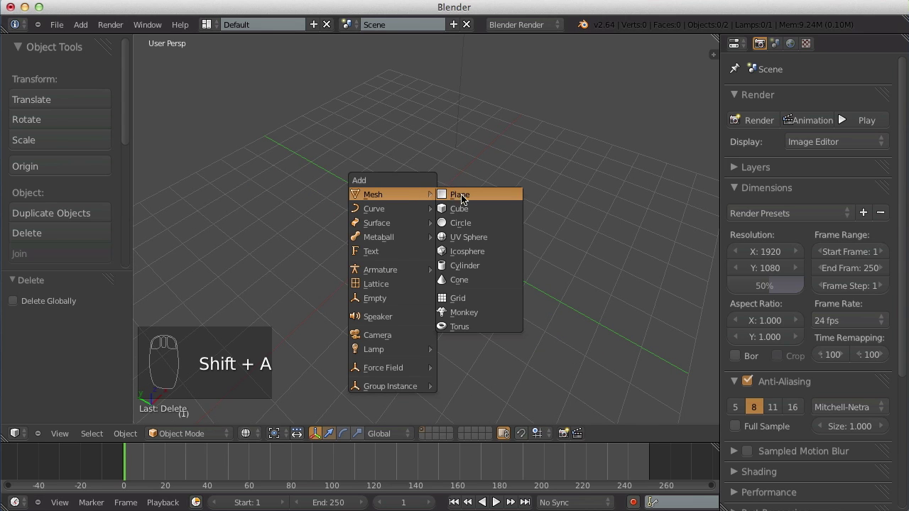
left_click(469, 223)
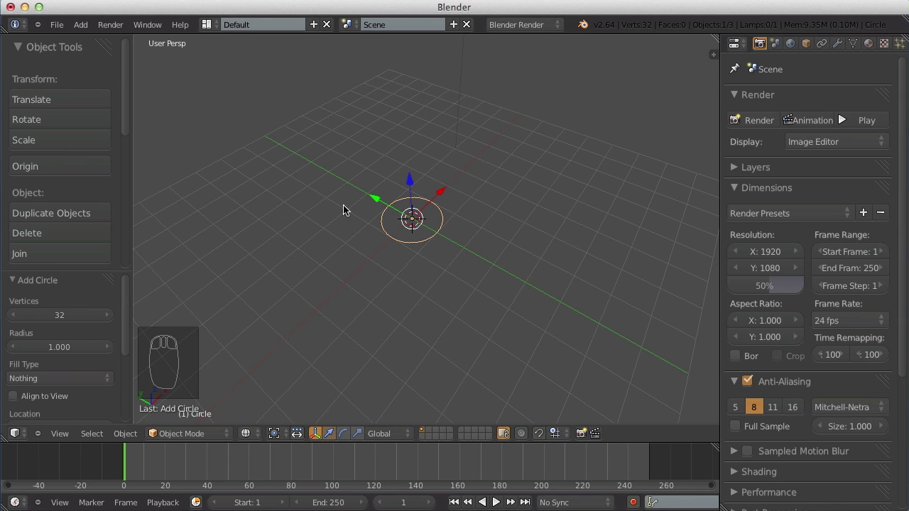
key("F6")
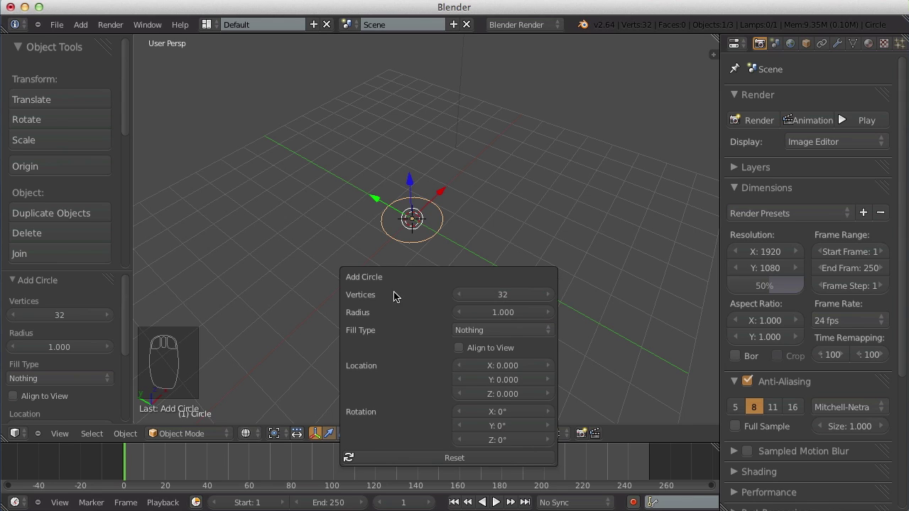
left_click(515, 299)
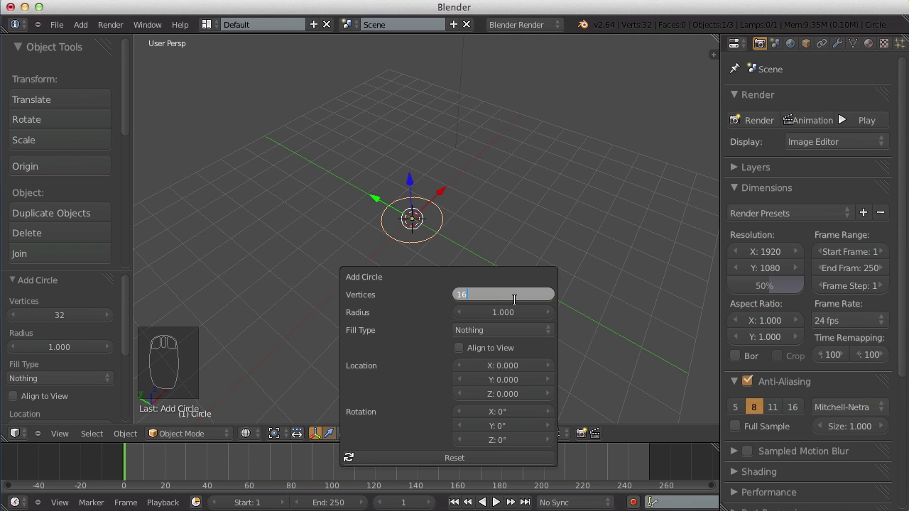
key("Return")
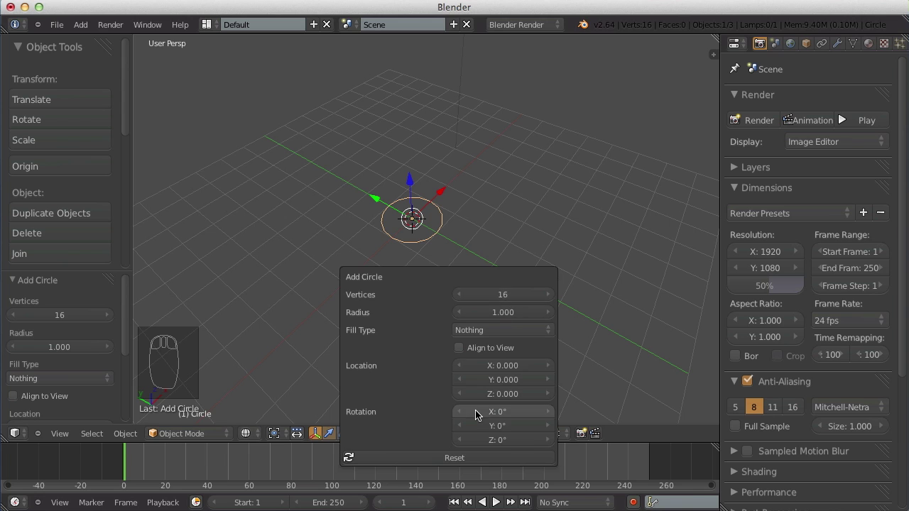
In Edit Mode from the top view, delete the circle's seven vertices on the negative X side, keeping the two on the Y axis
scroll(446, 222, "up", 2)
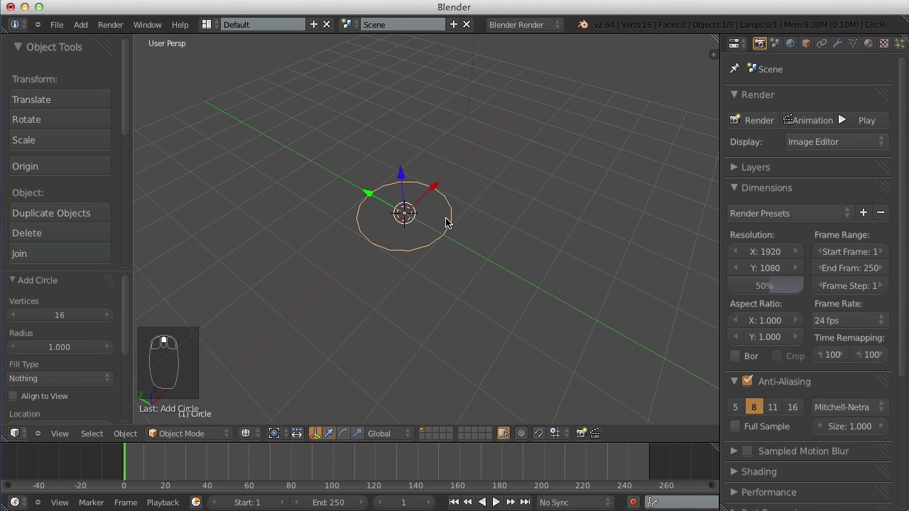
key("Tab")
key("a")
key("a")
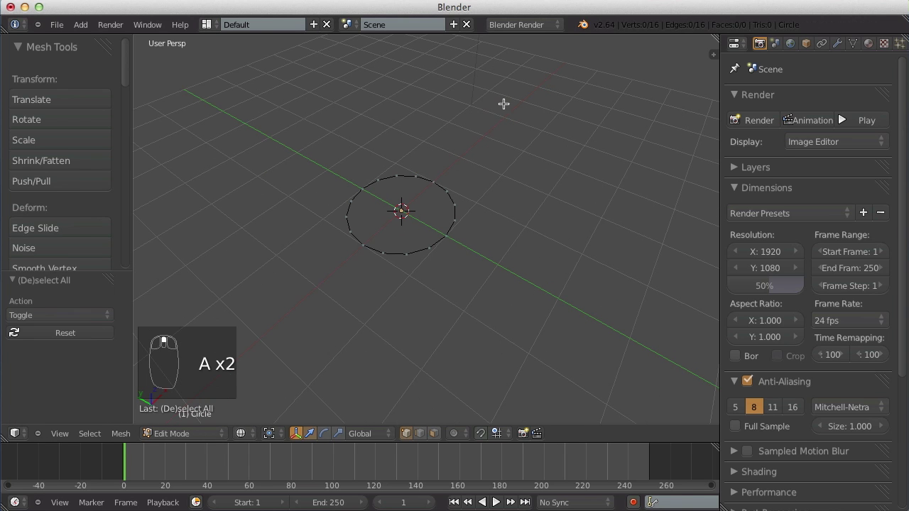
middle_click_drag(503, 104, 388, 182)
key("KP_7")
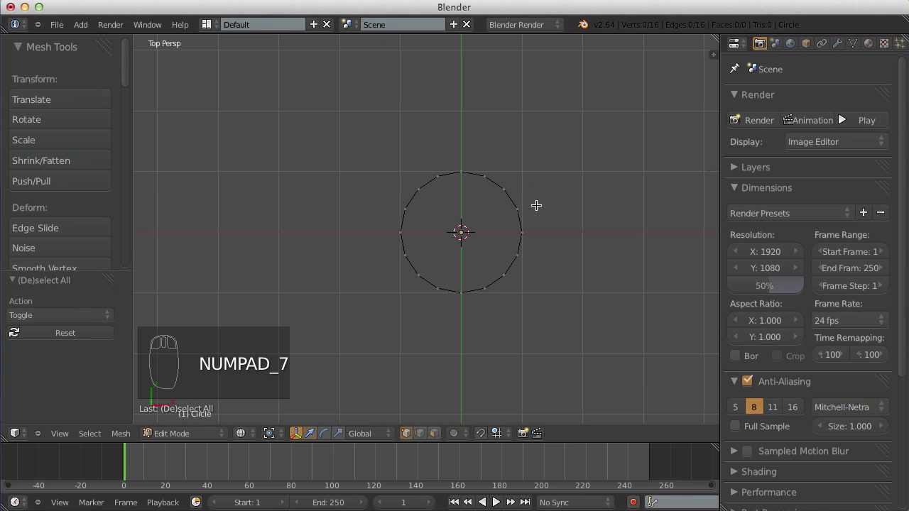
middle_click_drag(566, 173, 431, 112, "shift")
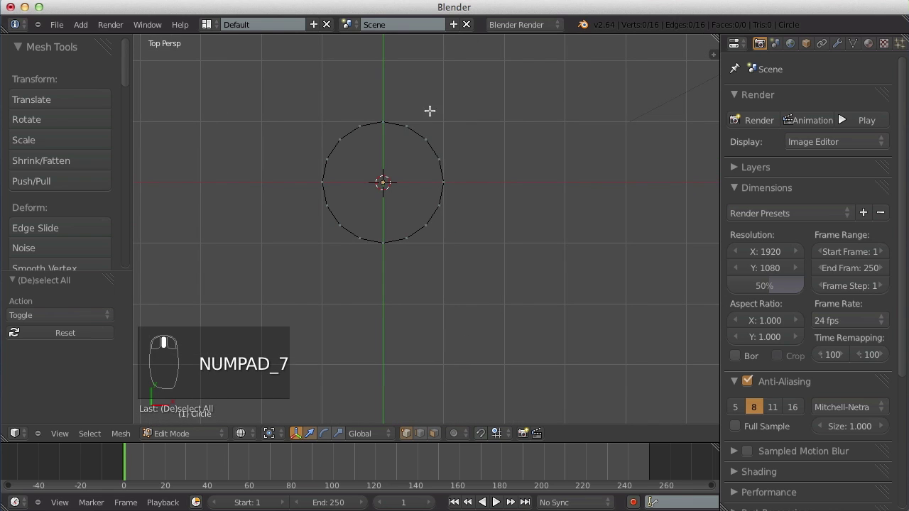
key("b")
left_click_drag(371, 76, 249, 260)
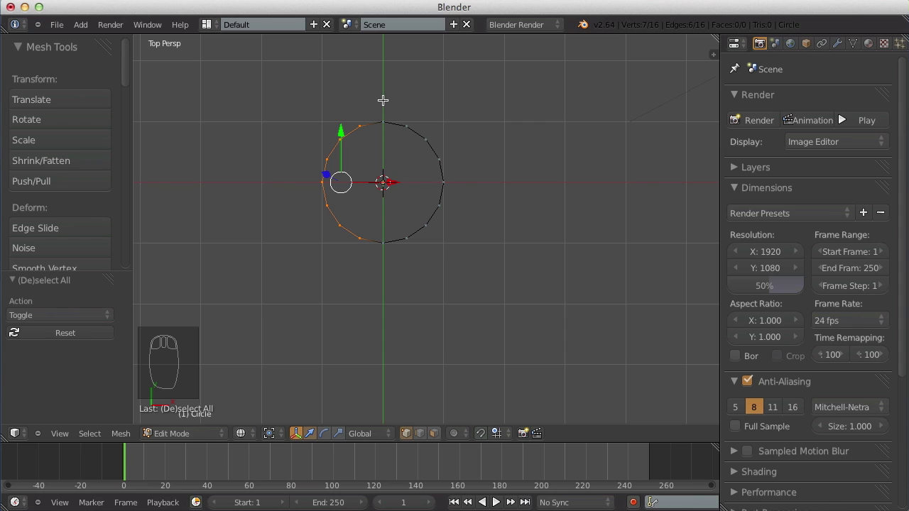
key("Delete")
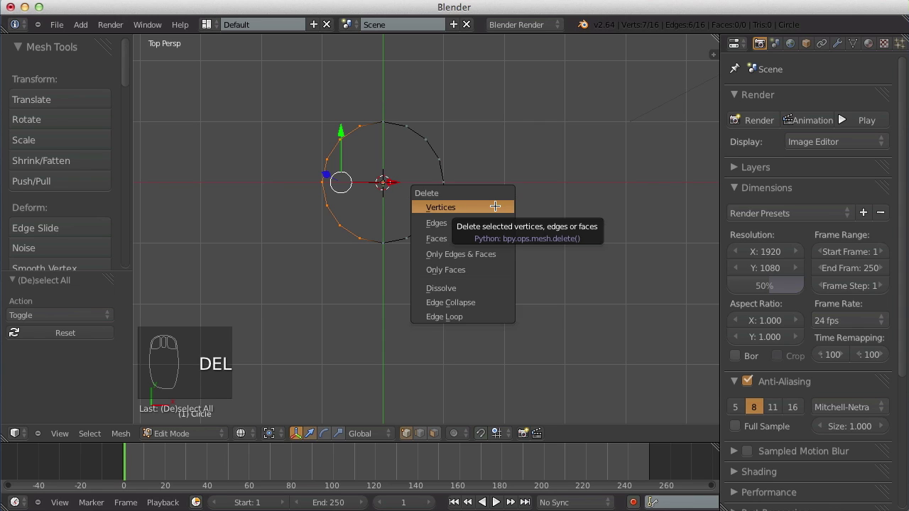
left_click(440, 207)
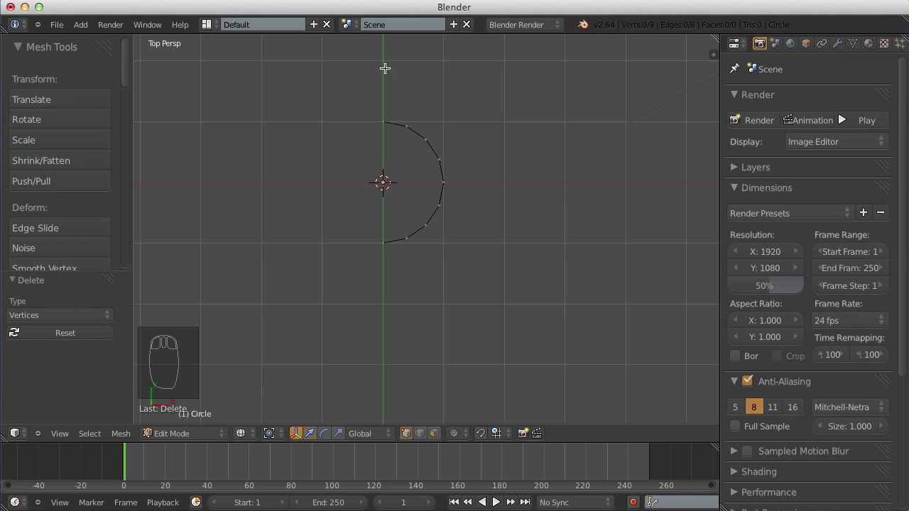
Add a Mirror modifier on the X axis to the half circle
scroll(332, 219, "up", 1)
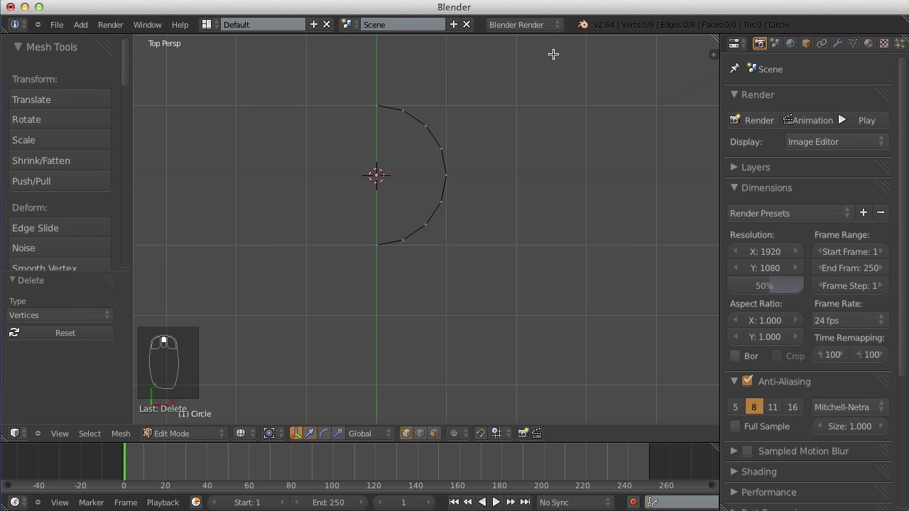
left_click(837, 43)
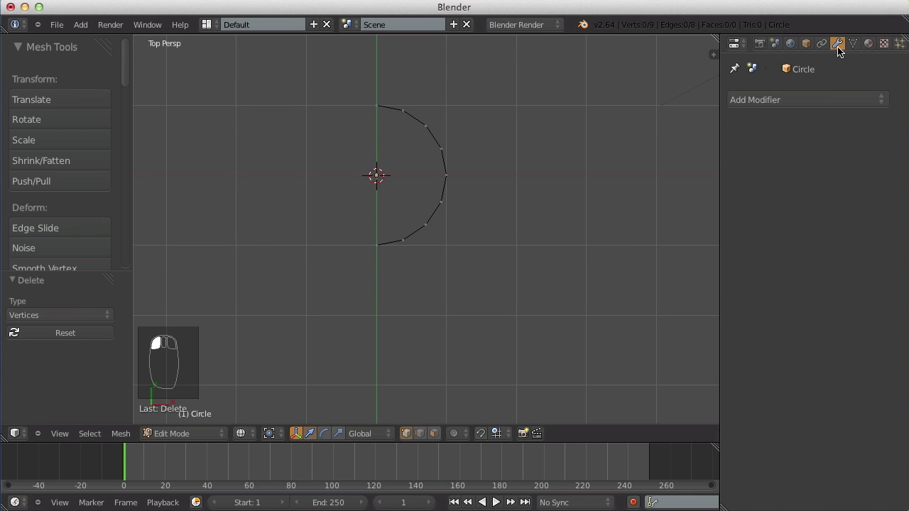
left_click(807, 101)
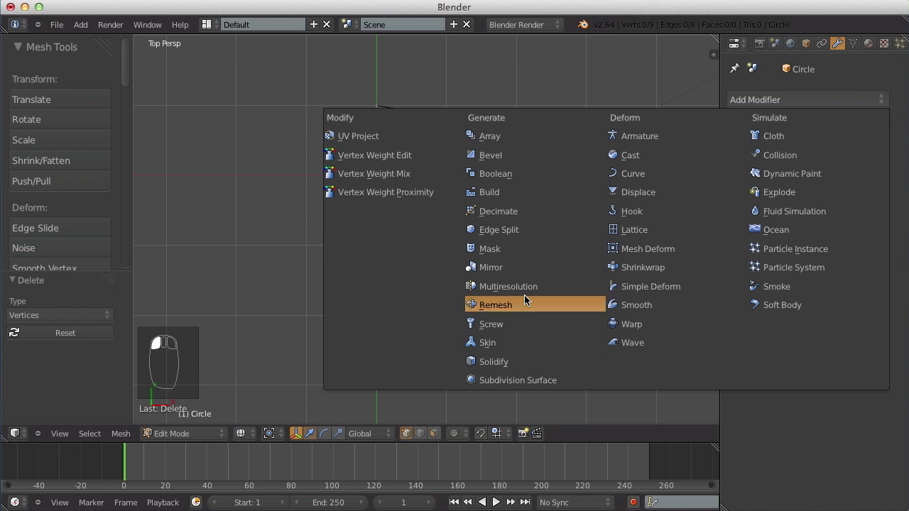
left_click(512, 268)
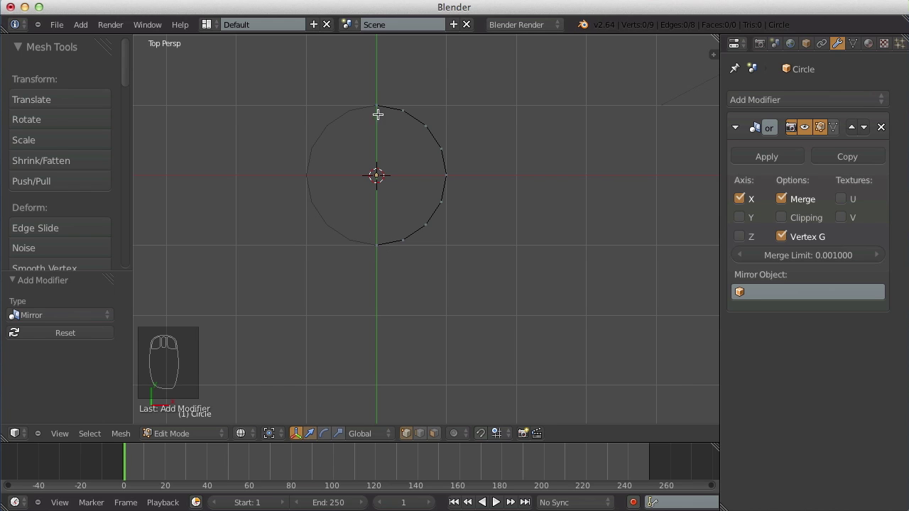
scroll(393, 225, "up", 3)
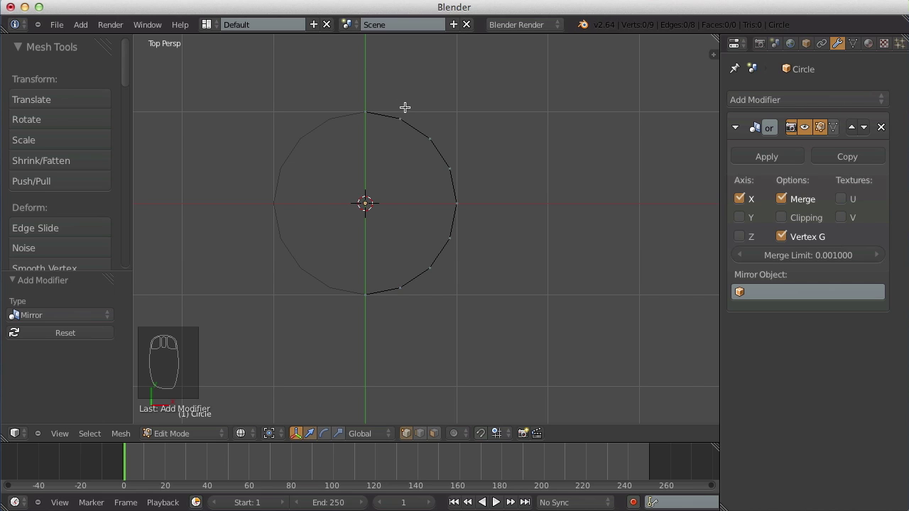
Fill a face between the four half-circle vertices nearest the mirror axis, then clear the selection
key("b")
left_click_drag(412, 74, 345, 313)
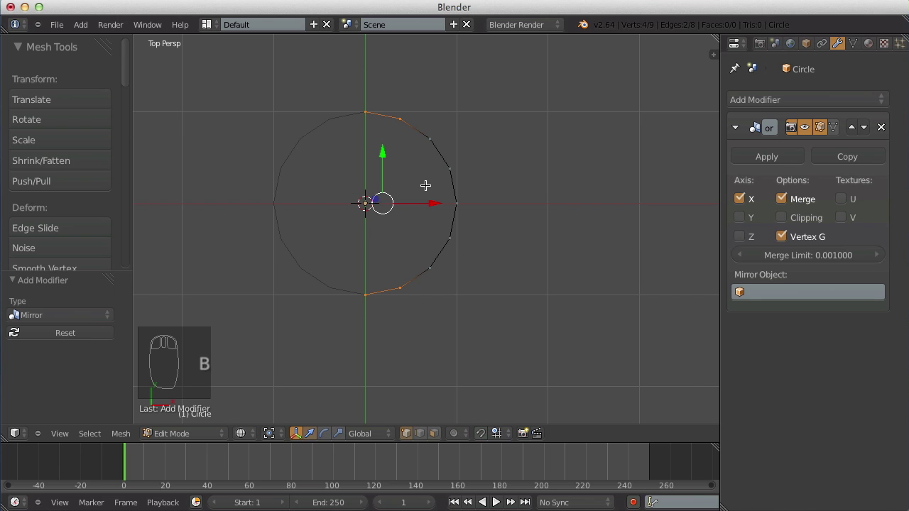
key("f")
key("a")
scroll(404, 181, "up", 1)
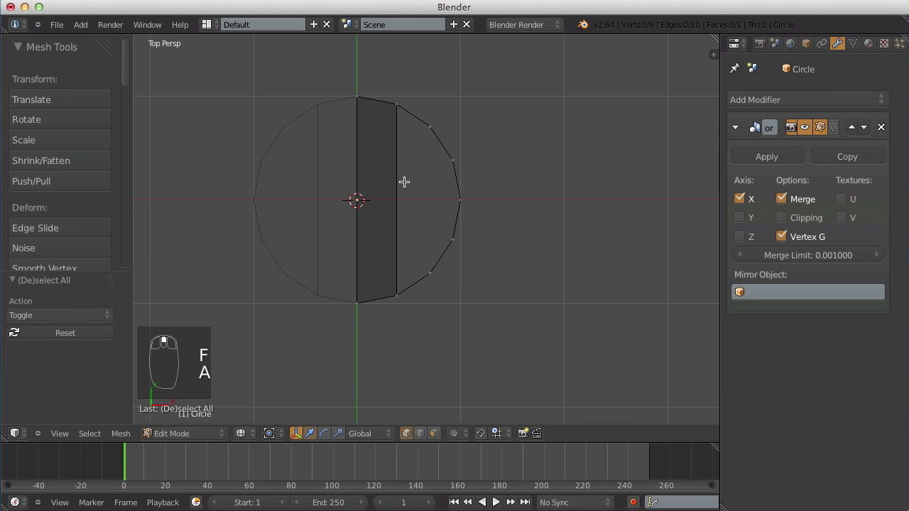
Examine the new face and its mirrored copy in solid shading, then return to wireframe
middle_click_drag(414, 288, 399, 163)
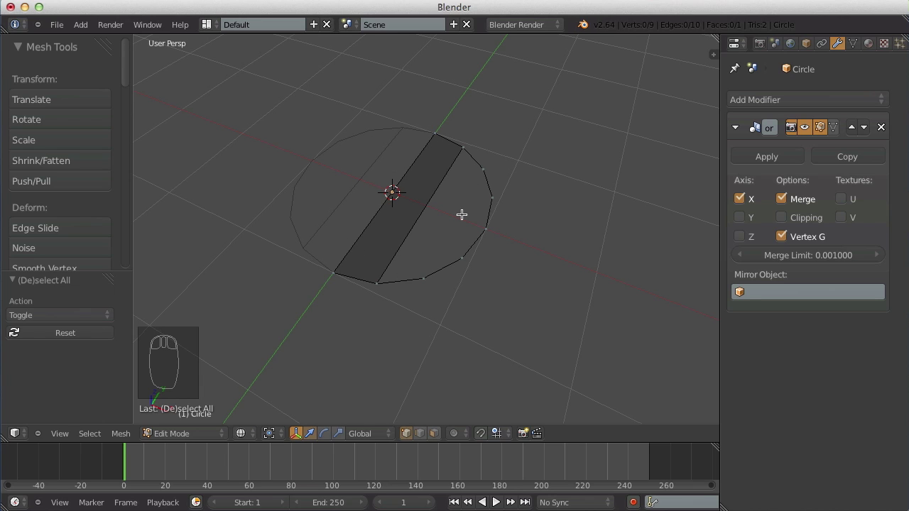
key("z")
key("z")
key("z")
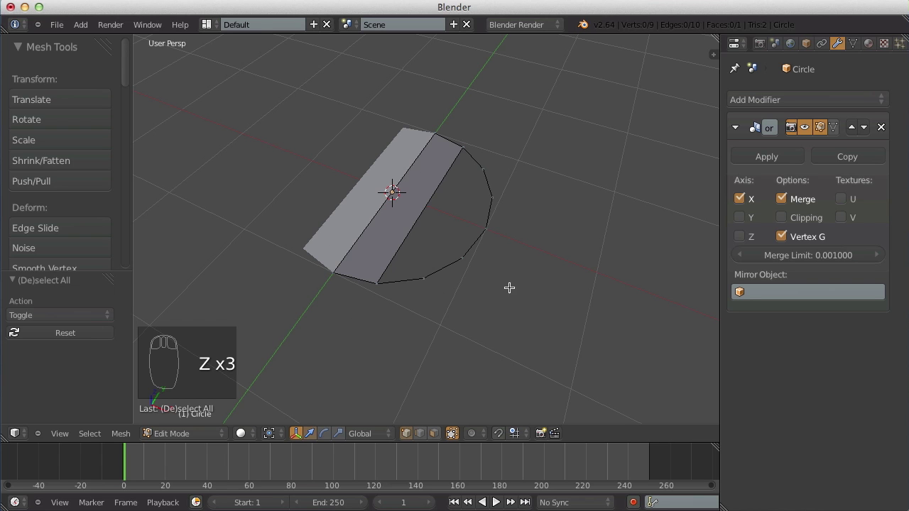
middle_click_drag(427, 186, 456, 261)
key("z")
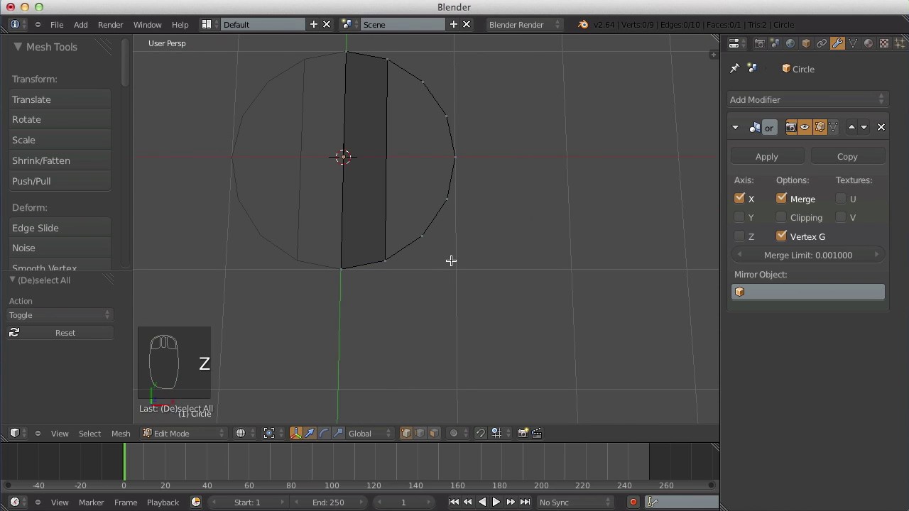
From the top view, fill a second face between the first strip's outer edge and the next pair of rim vertices
key("KP_7")
scroll(348, 230, "down", 2)
scroll(348, 230, "up", 2)
middle_click_drag(347, 209, 368, 247, "shift")
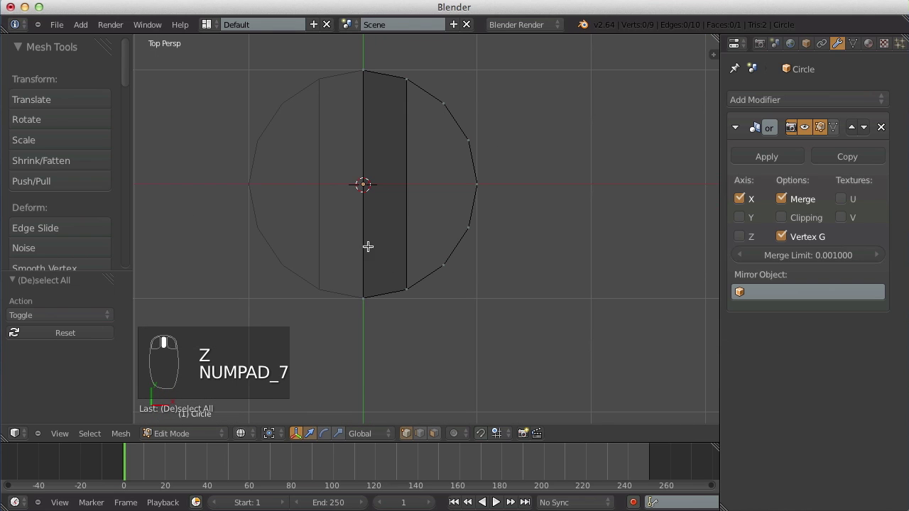
key("b")
left_click_drag(390, 59, 454, 339)
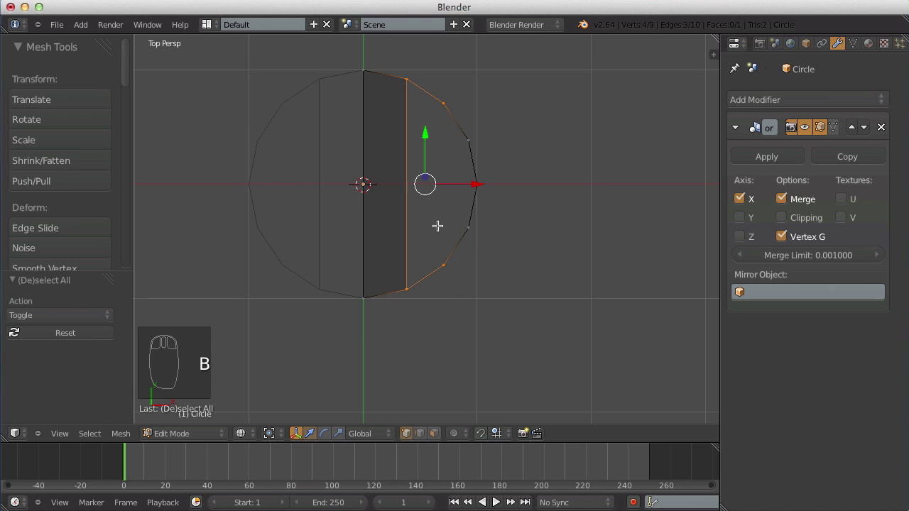
key("f")
key("a")
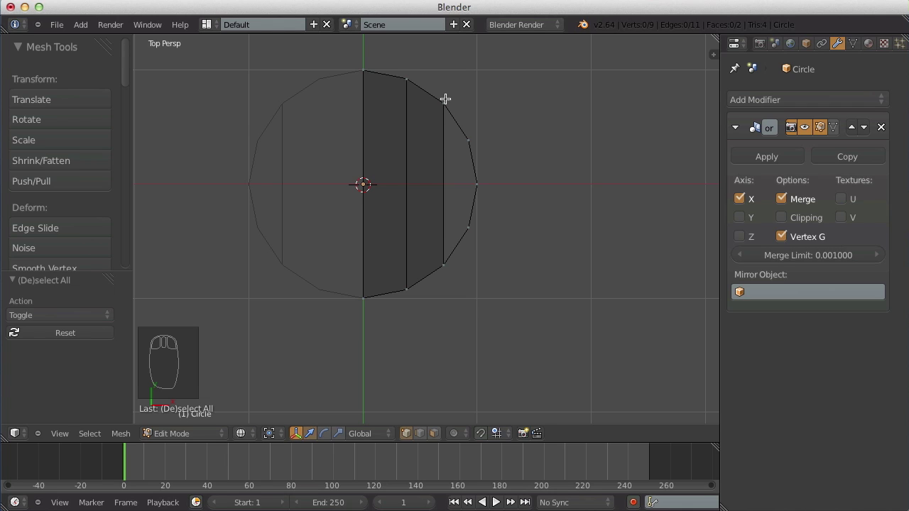
Examine the rim vertices that bound the unfilled outer section of the half circle
right_click(443, 104)
right_click(469, 140)
right_click(475, 185)
right_click(469, 227)
right_click(443, 265)
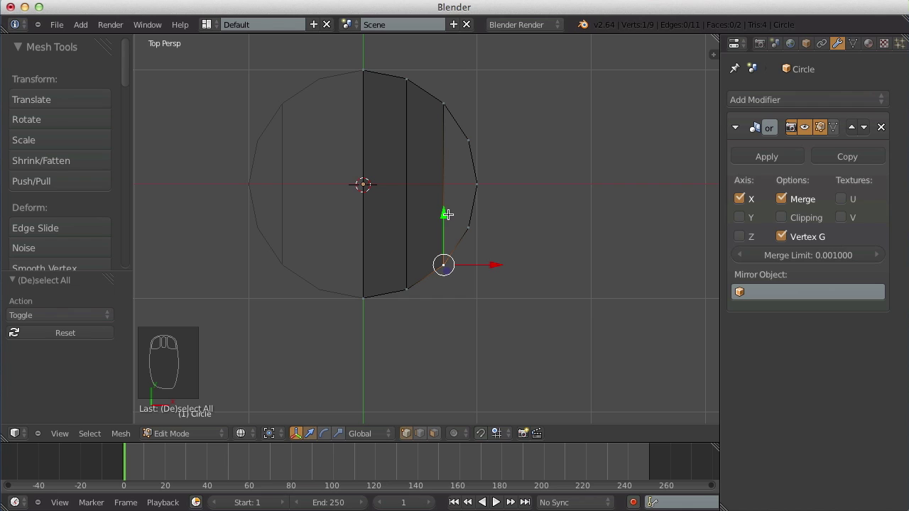
key("a")
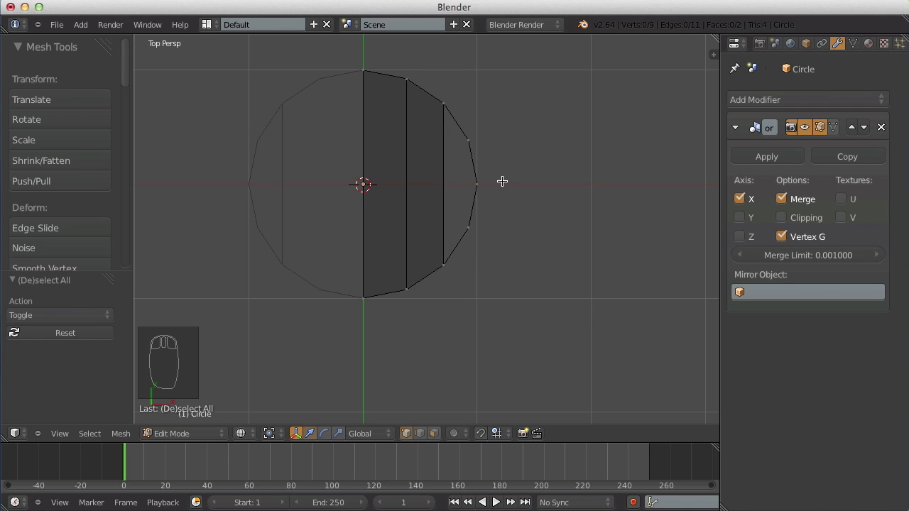
right_click(443, 264)
right_click(468, 227)
right_click(469, 139)
right_click(443, 103)
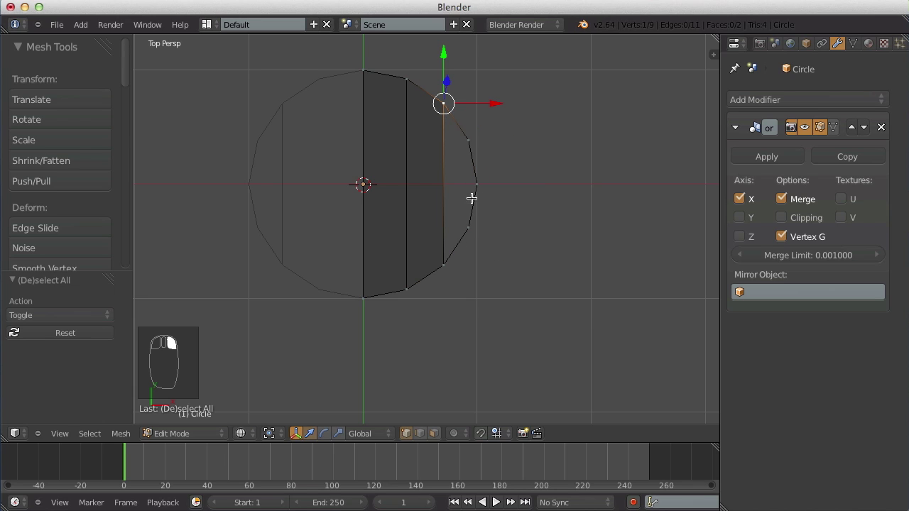
Add one centred loop cut along the X axis across both filled faces and clear the selection
left_click(443, 184)
key("ctrl+r")
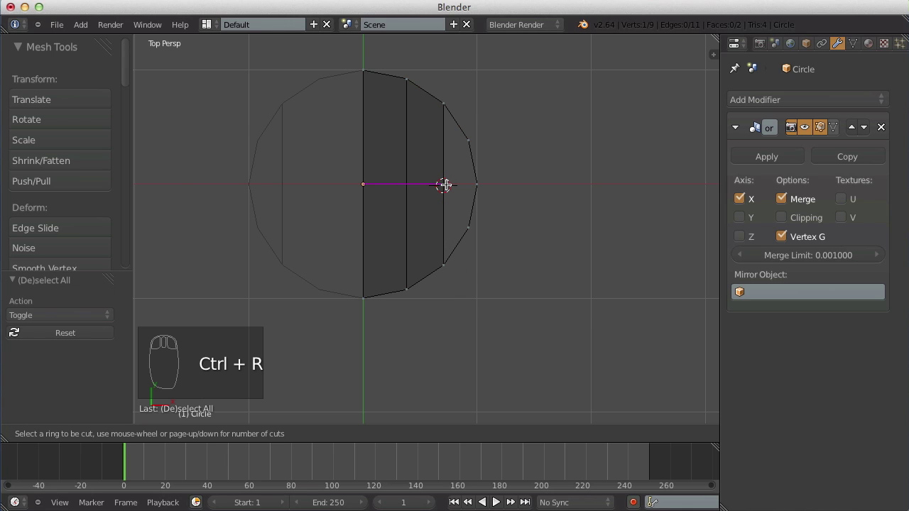
left_click(447, 185)
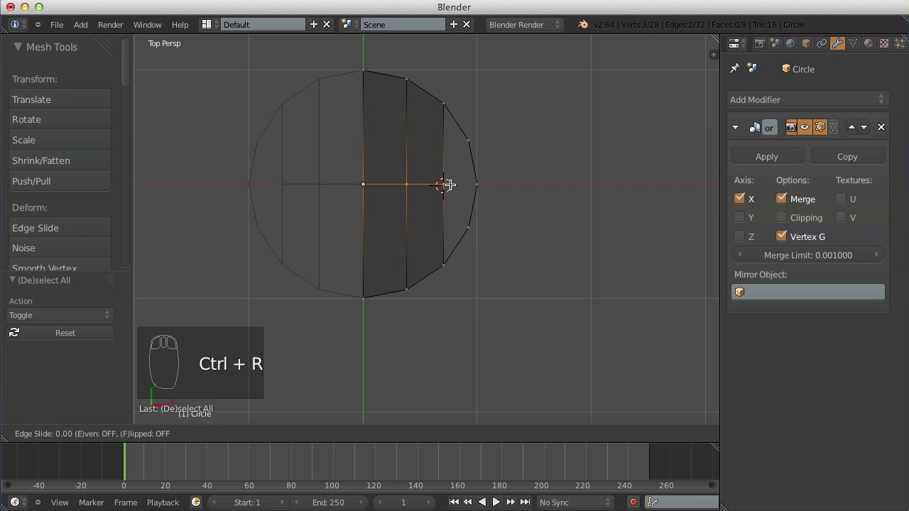
left_click(448, 183)
key("a")
Fill the unfilled outer section with two four-vertex faces, one on each side of the X axis
key("b")
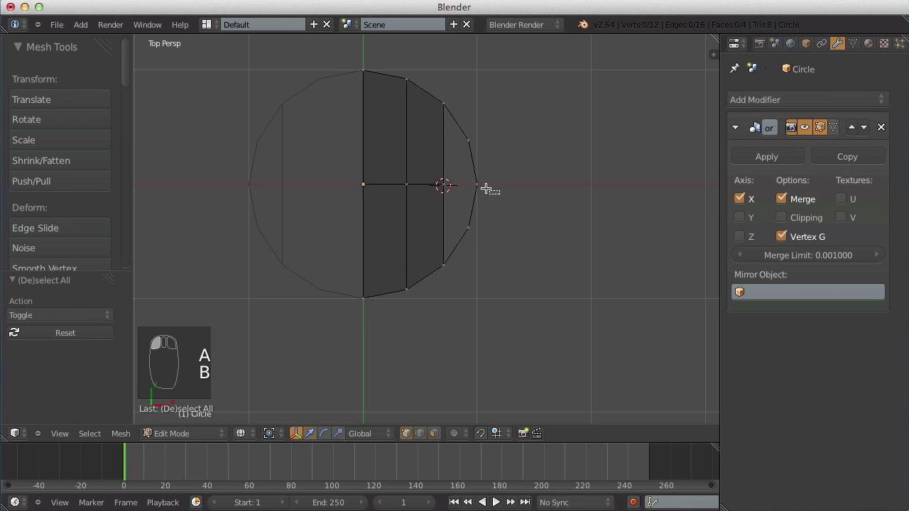
left_click_drag(499, 193, 432, 100)
key("f")
key("a")
key("b")
left_click_drag(426, 163, 499, 292)
key("f")
key("a")
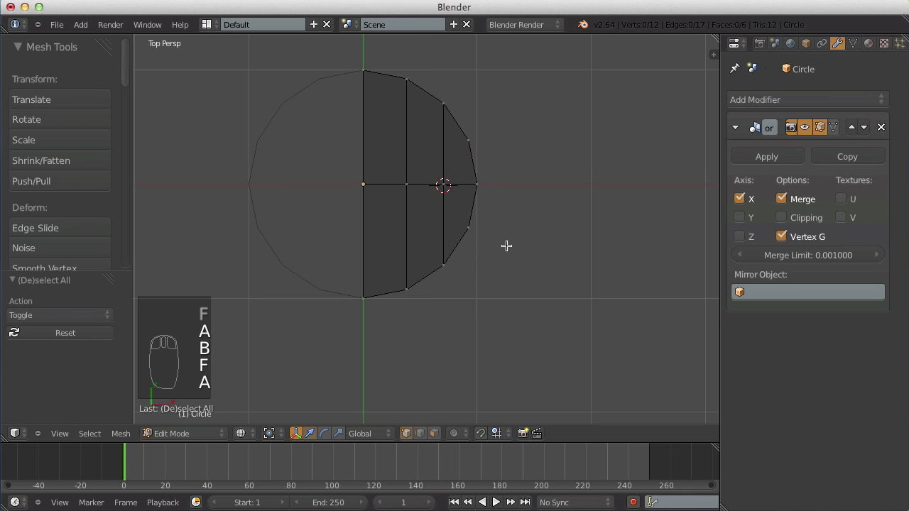
Inspect the outer face on the negative Y side by selecting three of its corner vertices
scroll(508, 285, "up", 2)
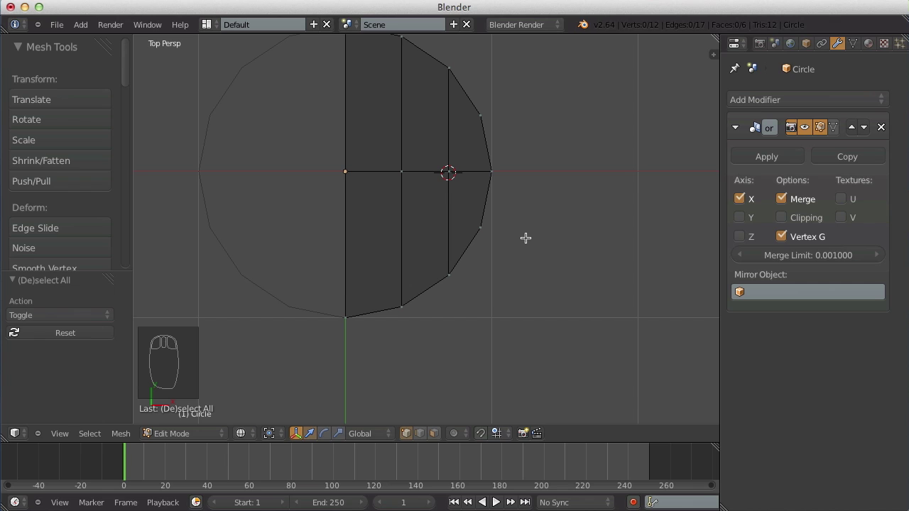
scroll(458, 124, "down", 2)
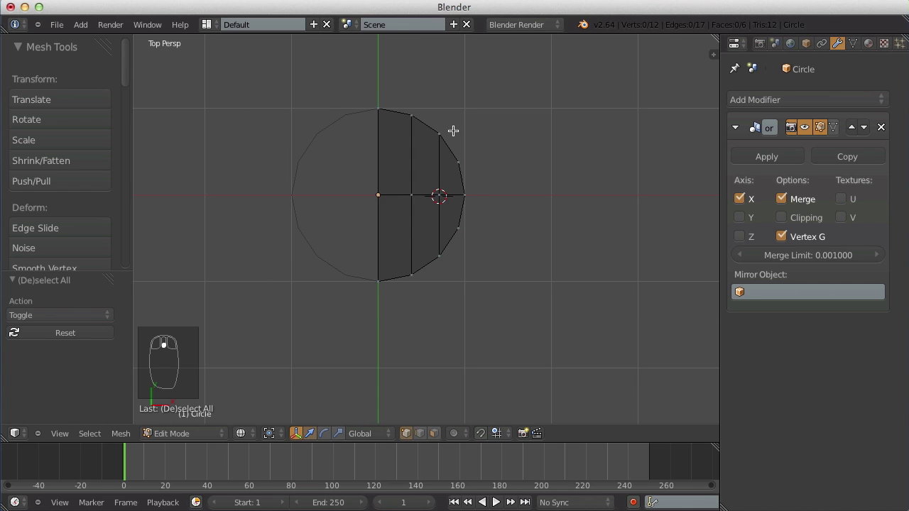
scroll(464, 148, "up", 2)
left_click(367, 307)
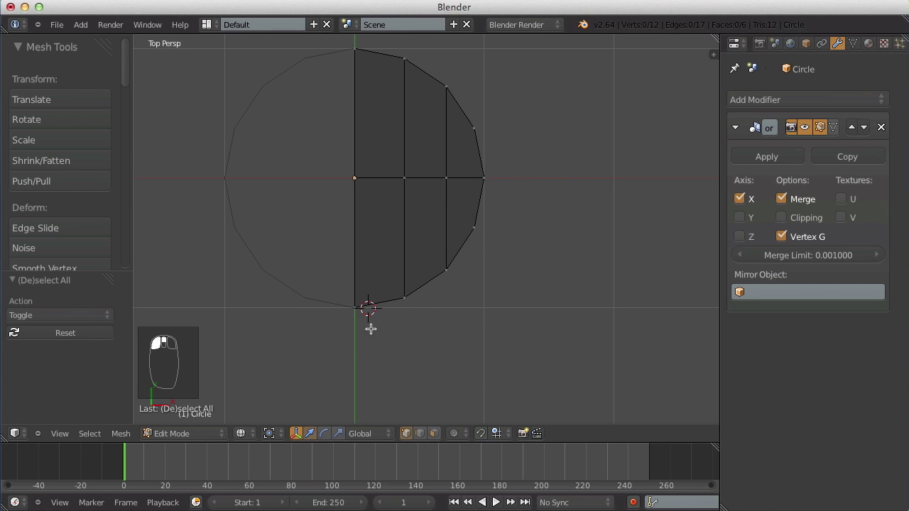
left_click(376, 351)
right_click(456, 179)
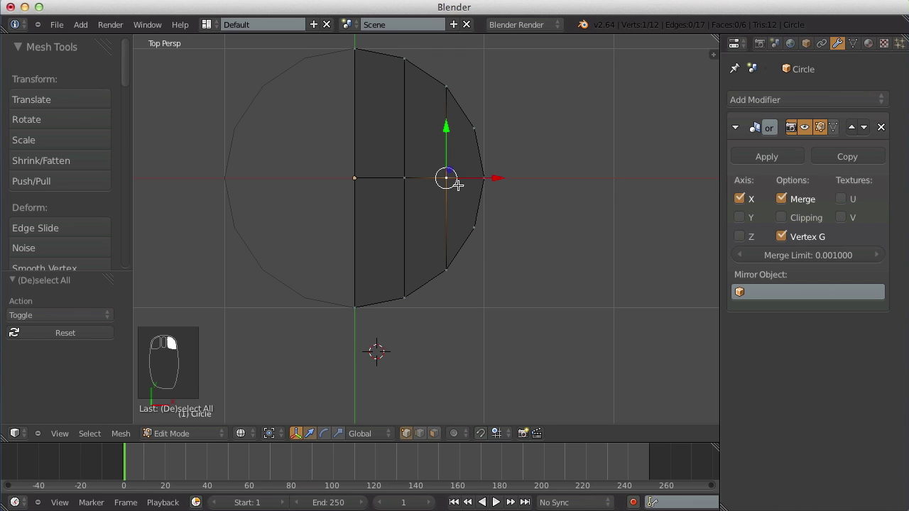
right_click(468, 222, "shift")
right_click(455, 257, "shift")
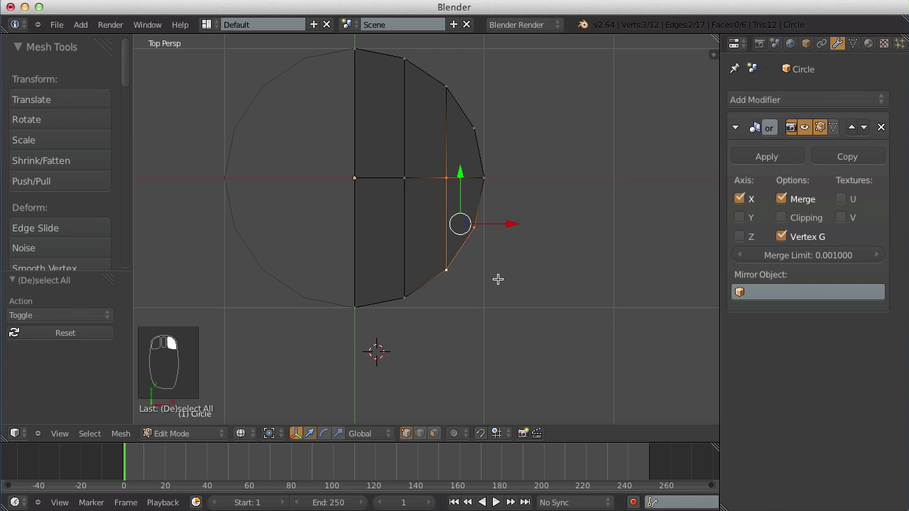
Clear the selection and examine the filled half-disc from several angles, ending in the top view
scroll(502, 274, "down", 2)
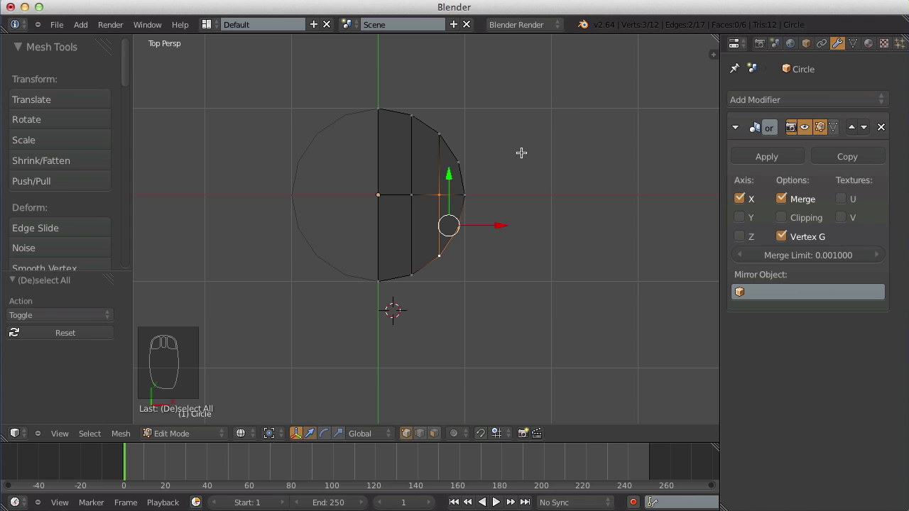
middle_click_drag(520, 216, 479, 190)
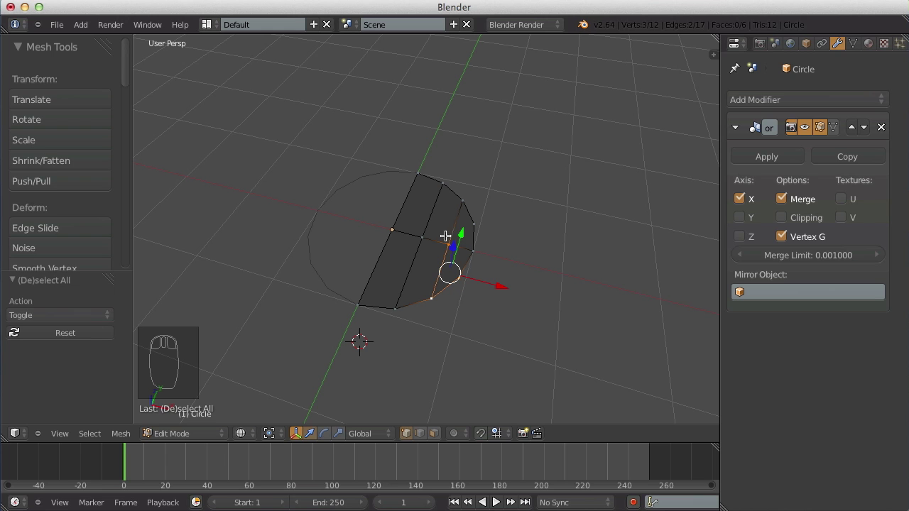
mouse_move(423, 262)
middle_mouse_down()
mouse_move(489, 300)
mouse_move(351, 211)
mouse_move(348, 267)
mouse_move(431, 256)
middle_mouse_up()
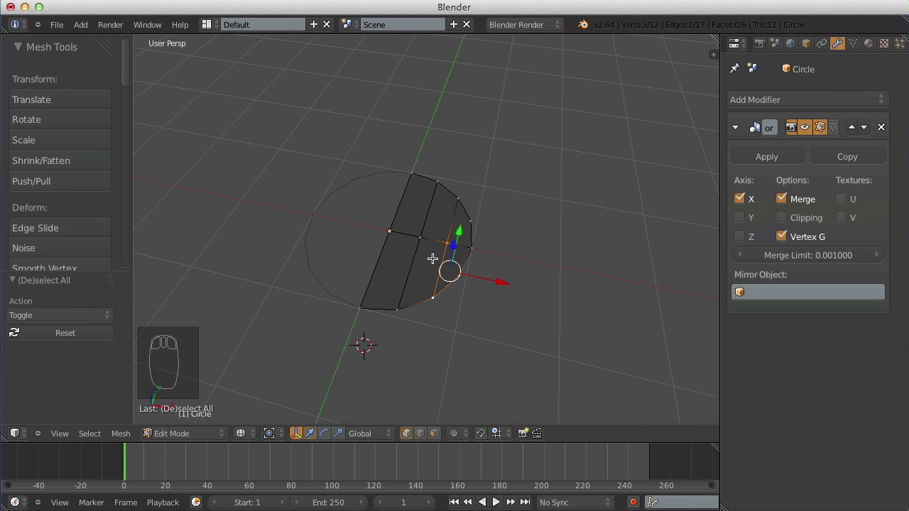
key("a")
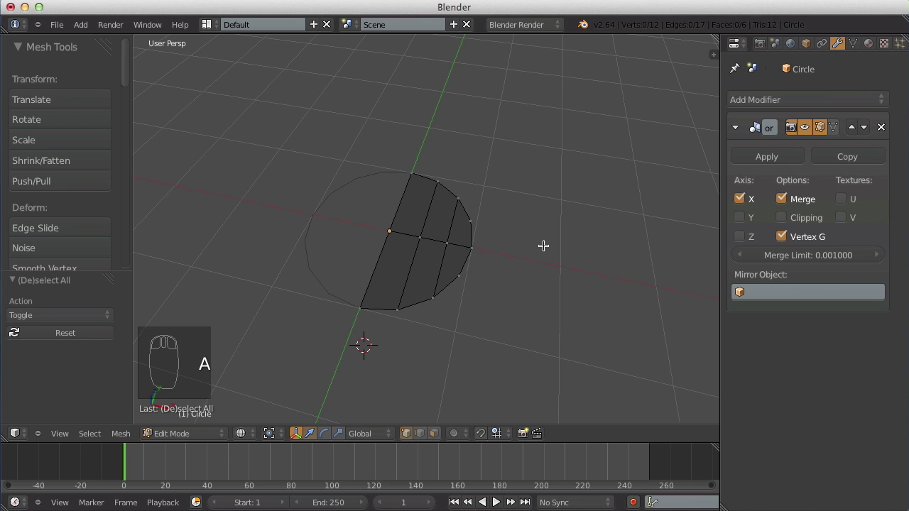
middle_click_drag(501, 305, 524, 268)
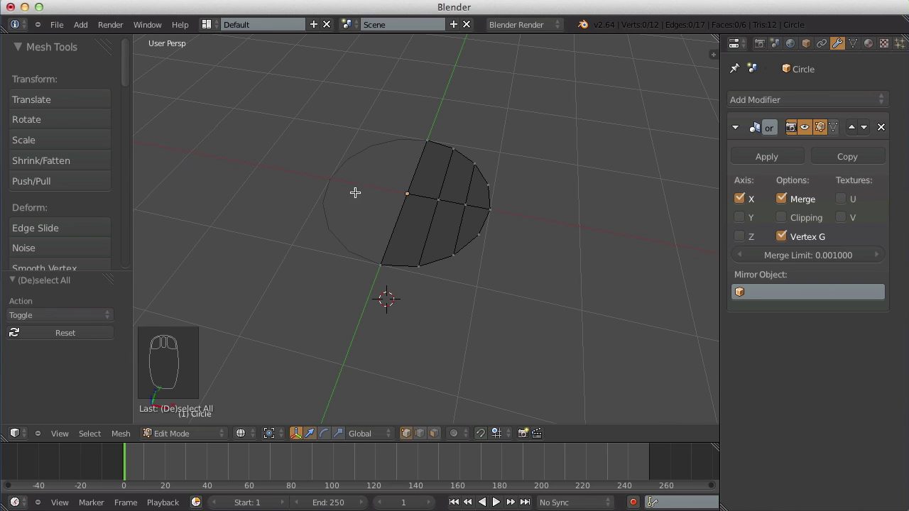
middle_click_drag(447, 101, 544, 206)
scroll(541, 208, "down", 4)
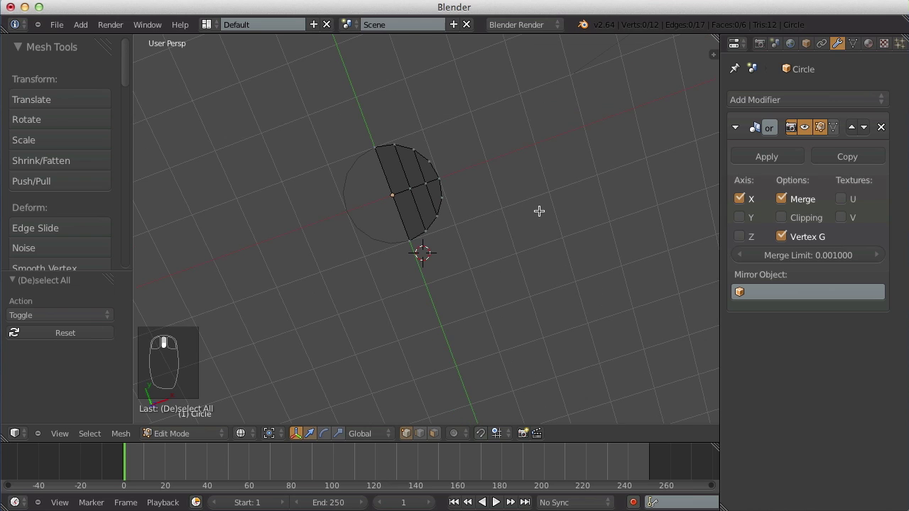
middle_click_drag(488, 249, 429, 186)
key("KP_7")
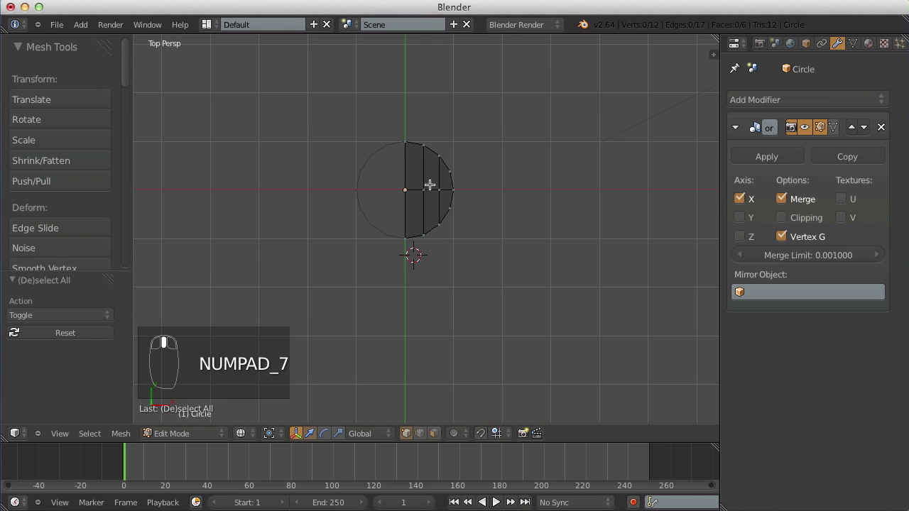
Select the whole half-disc and extrude it upward about 0.176 units along Z
scroll(430, 185, "up", 4)
key("a")
key("a")
key("a")
key("a")
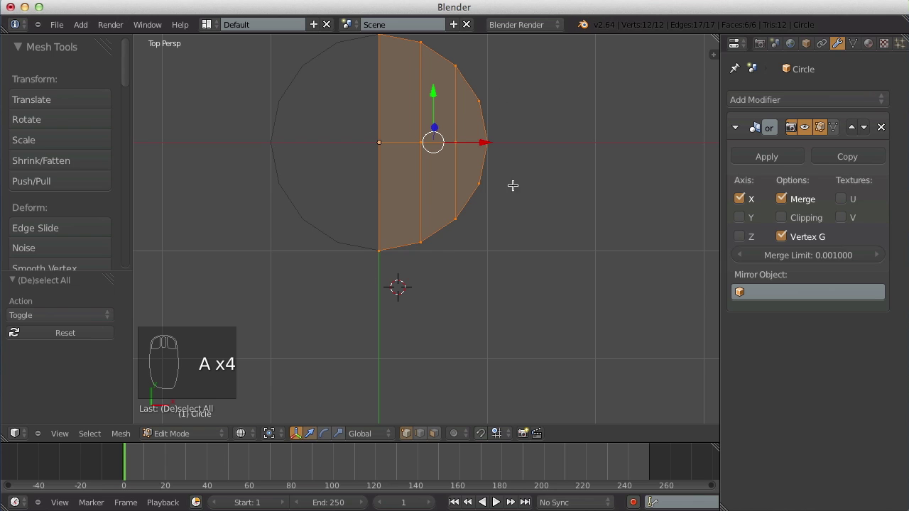
middle_click_drag(464, 125, 479, 243, "shift")
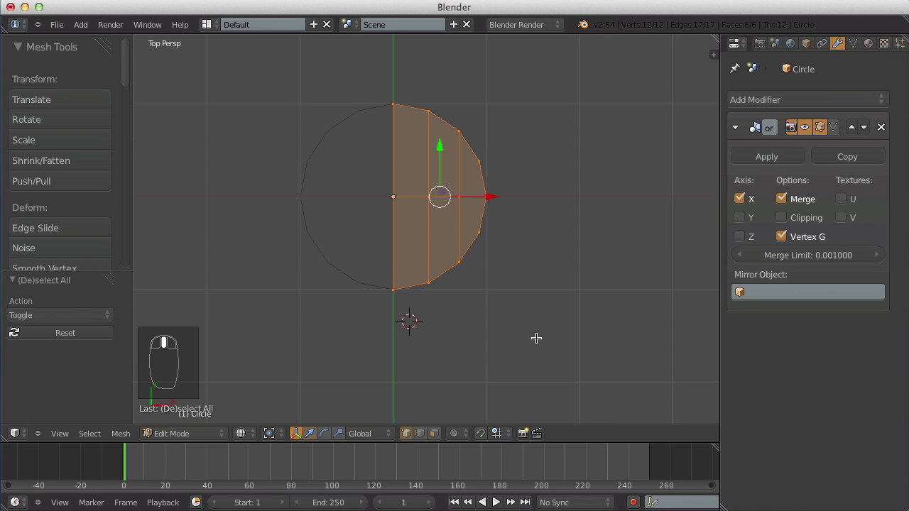
middle_click_drag(536, 338, 456, 175)
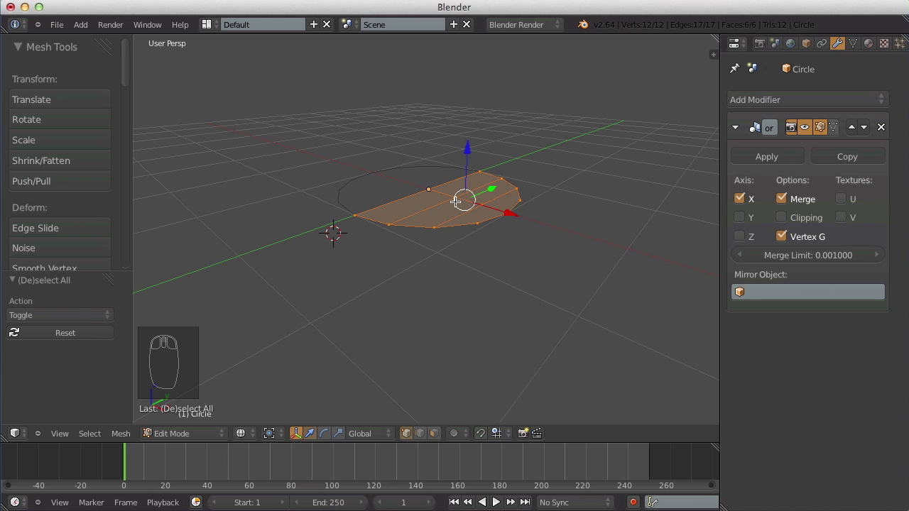
key("e")
left_click(460, 186)
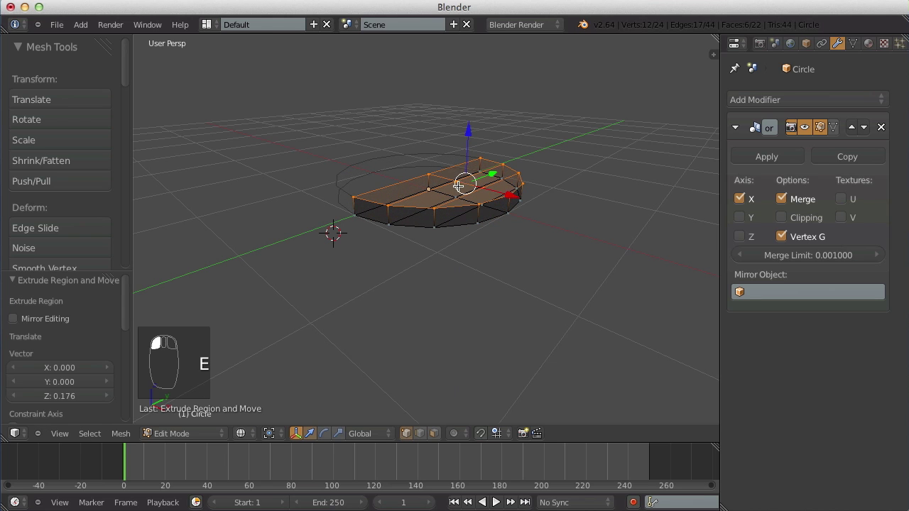
Deselect everything and examine the extruded half-disc's inner wall along the mirror seam in wireframe
mouse_move(460, 185)
middle_mouse_down()
mouse_move(422, 218)
mouse_move(507, 248)
mouse_move(566, 225)
mouse_move(476, 178)
mouse_move(342, 191)
mouse_move(390, 239)
mouse_move(471, 166)
mouse_move(485, 190)
mouse_move(609, 210)
middle_mouse_up()
key("z")
key("a")
key("z")
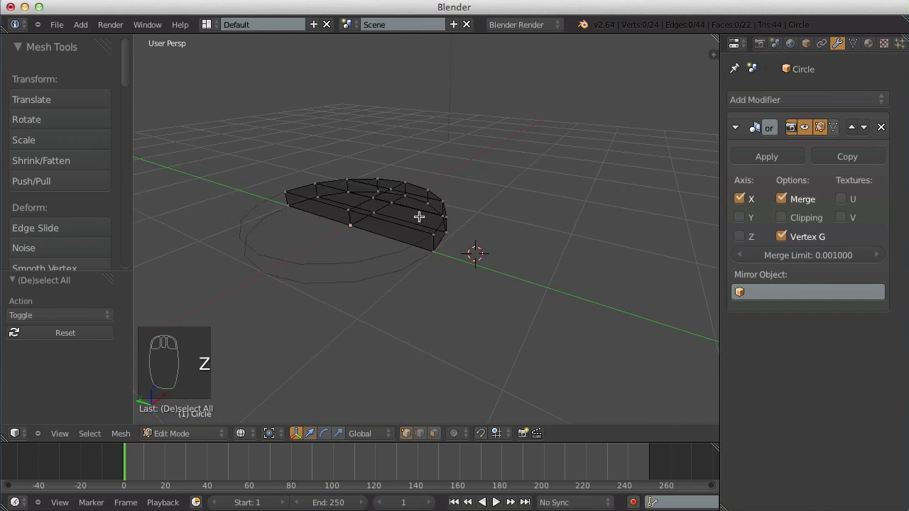
middle_click_drag(420, 217, 262, 281)
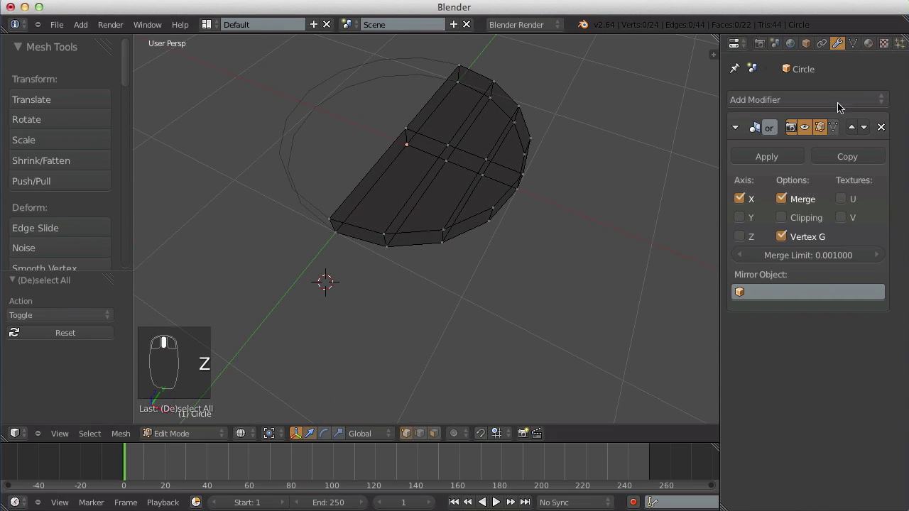
middle_click_drag(507, 207, 601, 154)
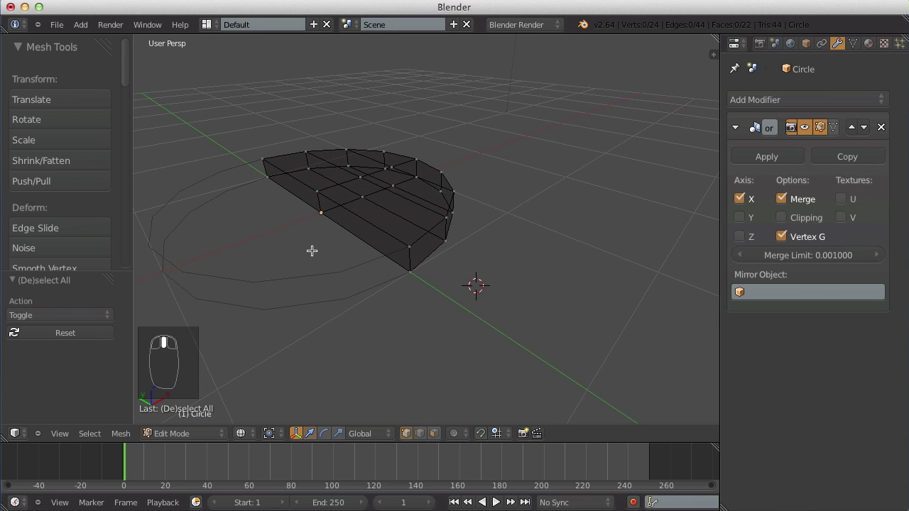
Switch to face selection and delete the two inner wall faces along the mirror seam
left_click(268, 171)
key("ctrl+Tab")
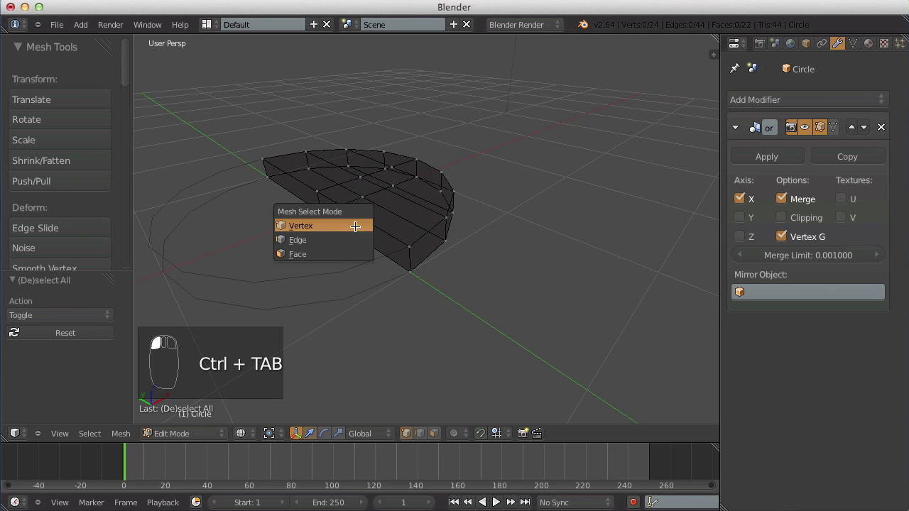
left_click(347, 251)
right_click(313, 206)
right_click(289, 185)
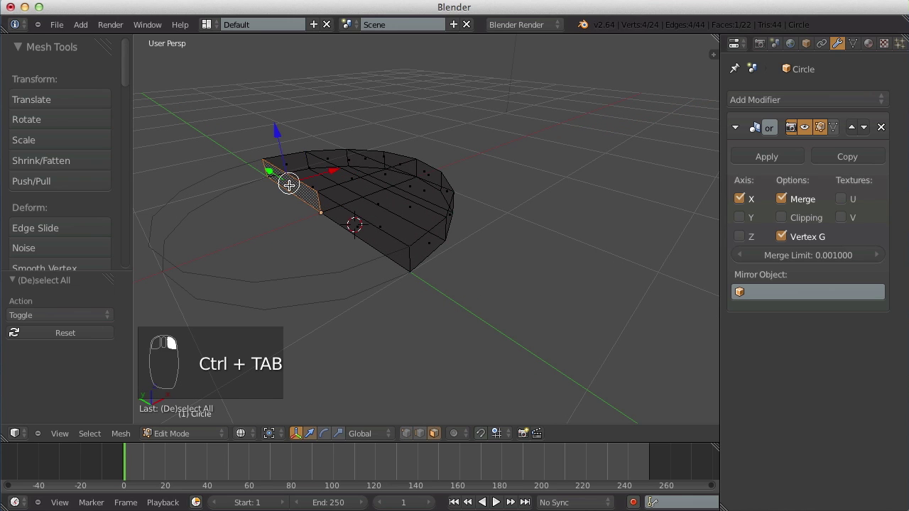
right_click(362, 228, "shift")
middle_click_drag(362, 228, 251, 313)
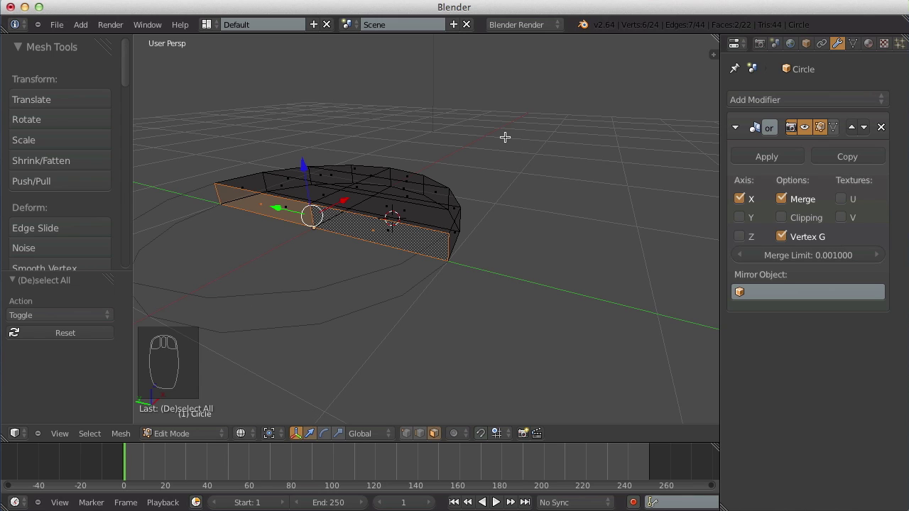
key("x")
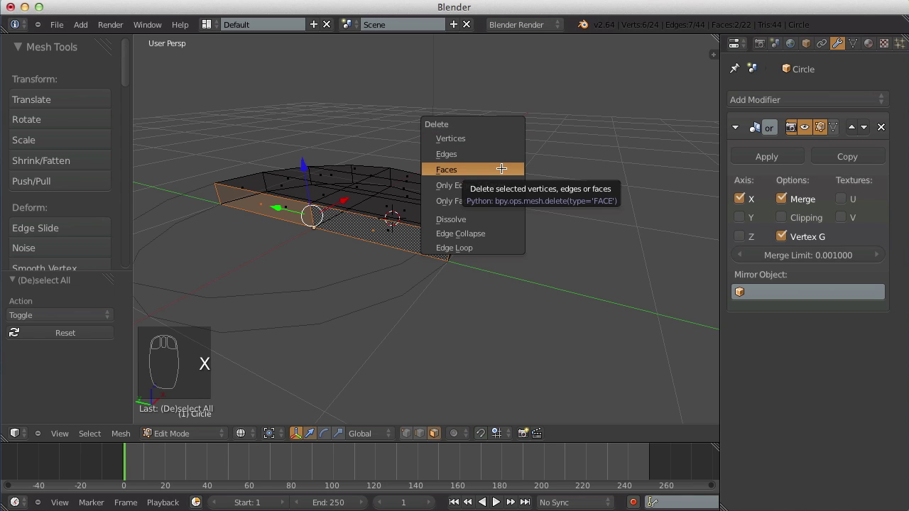
left_click(501, 168)
Examine the mirrored disc in solid and wireframe display, comparing object mode with edit mode
key("z")
key("Tab")
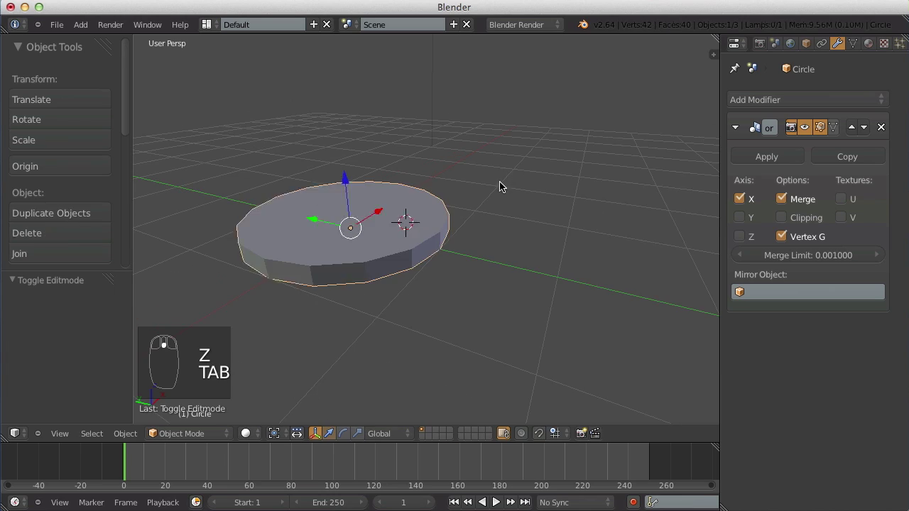
key("z")
middle_click_drag(441, 238, 410, 217)
key("Tab")
key("a")
key("a")
key("a")
mouse_move(552, 245)
middle_mouse_down()
mouse_move(499, 197)
mouse_move(479, 225)
mouse_move(529, 286)
mouse_move(393, 172)
mouse_move(351, 189)
mouse_move(432, 239)
mouse_move(539, 245)
middle_mouse_up()
key("z")
key("Tab")
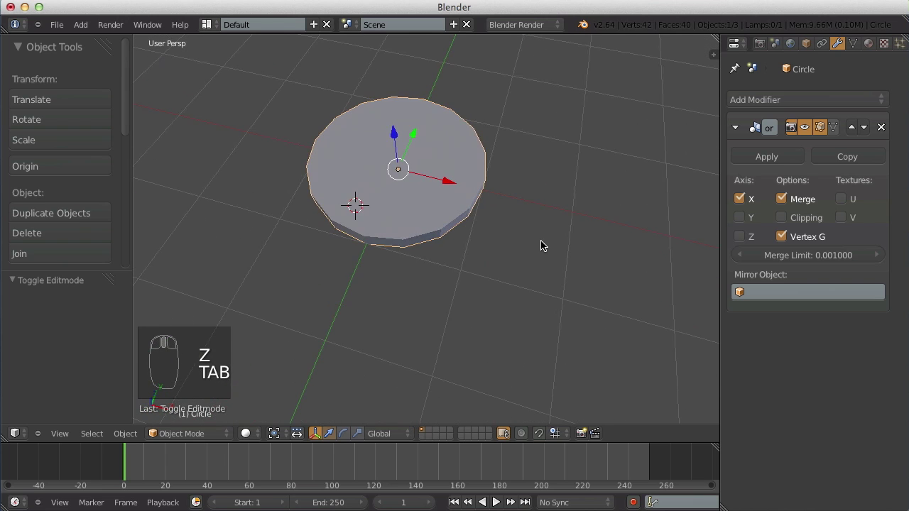
scroll(537, 245, "up", 2)
key("Tab")
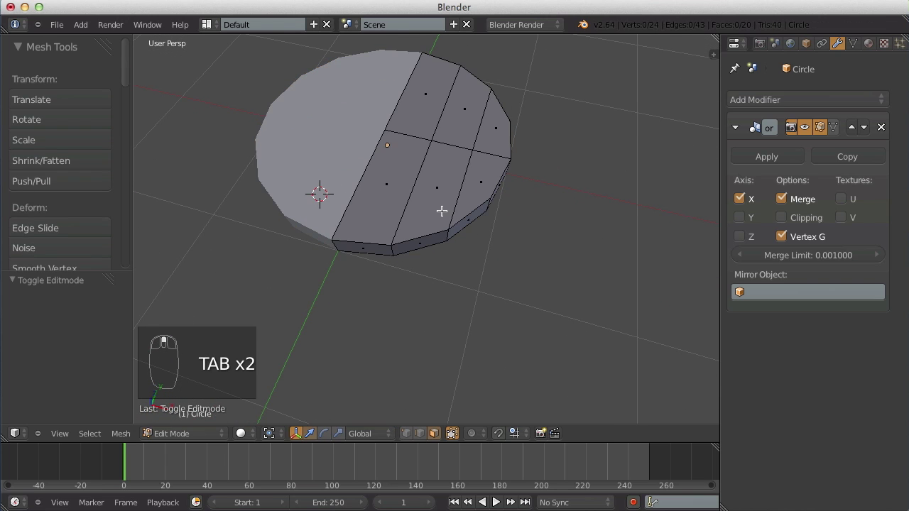
Set up the right orthographic view in wireframe and switch to vertex selection
key("KP_3")
key("KP_5")
middle_click_drag(539, 199, 438, 199, "shift")
key("z")
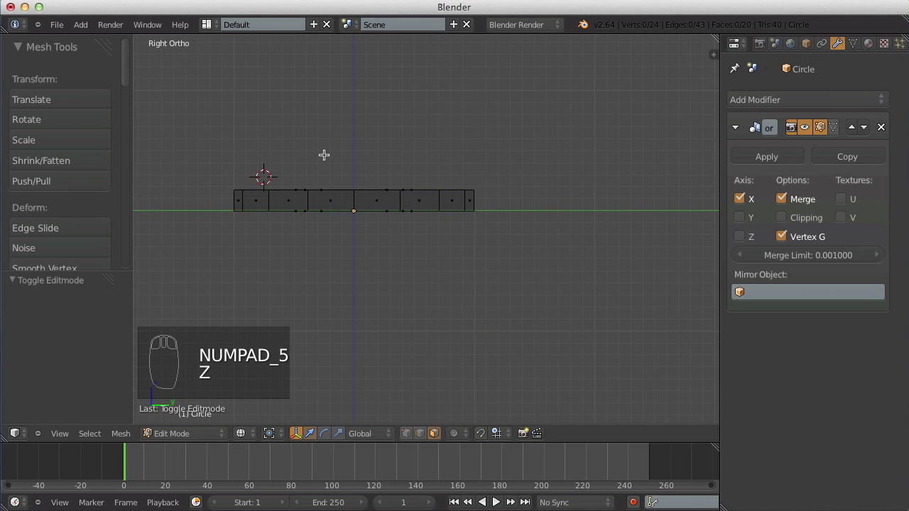
key("ctrl+Tab")
key("Escape")
Box-select all of the top vertices in wireframe, inspect the selection from an angle in solid display and clear it
key("b")
left_click_drag(192, 145, 546, 197)
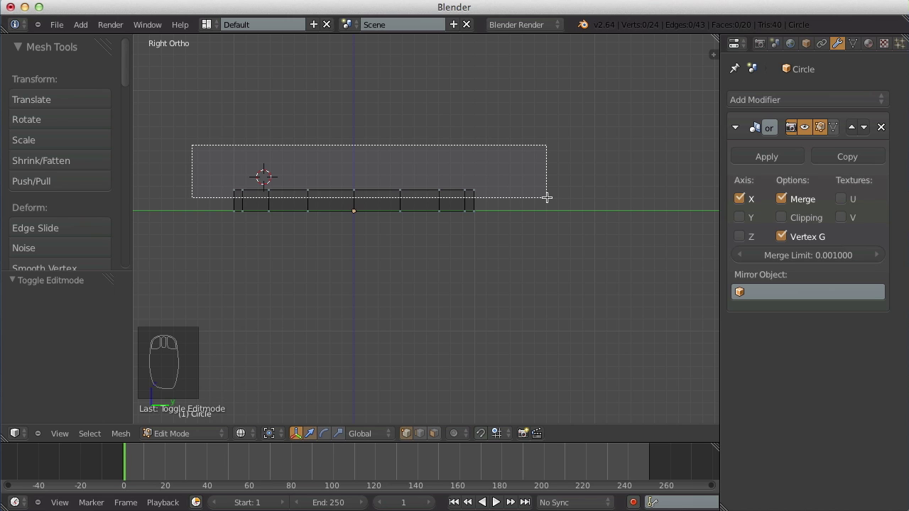
left_click_drag(546, 197, 541, 177)
key("b")
left_click_drag(504, 199, 160, 145)
middle_click_drag(344, 138, 353, 177)
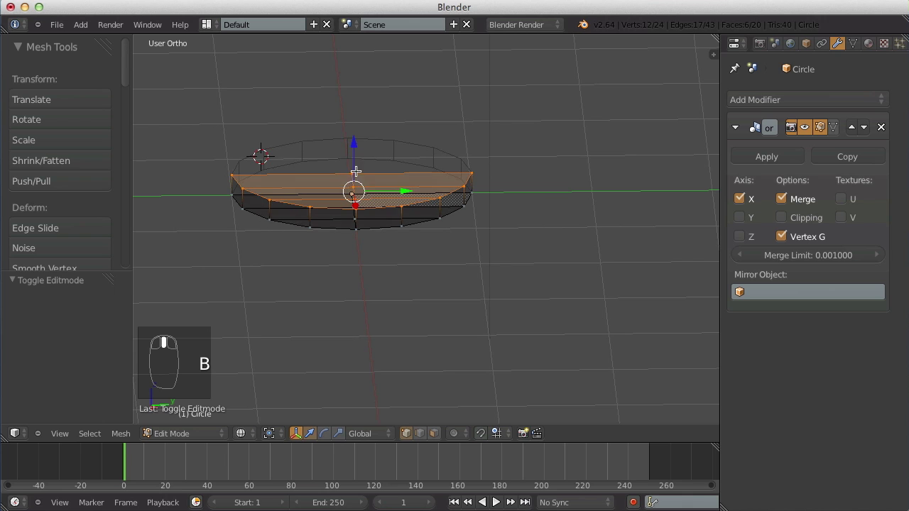
key("z")
key("a")
key("KP_6")
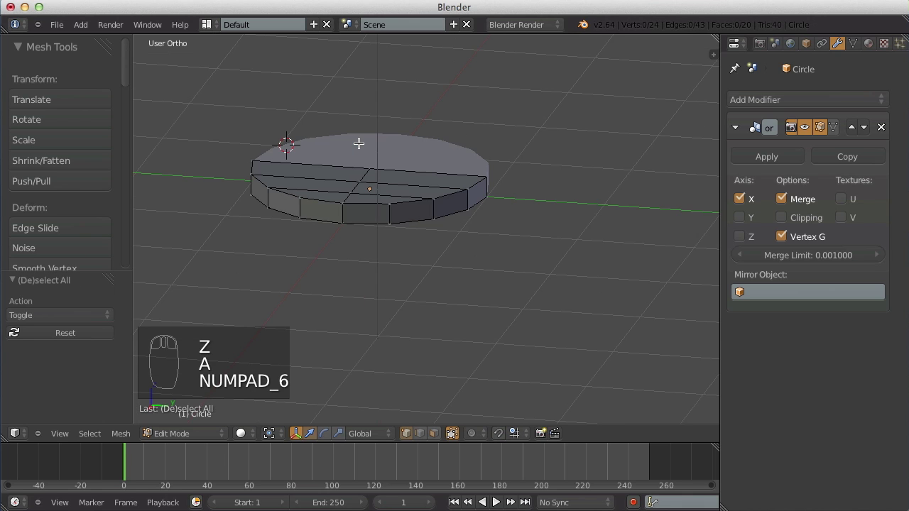
Box-select the top edge's vertices from the right view in solid display and inspect which ones are selected
key("KP_3")
key("b")
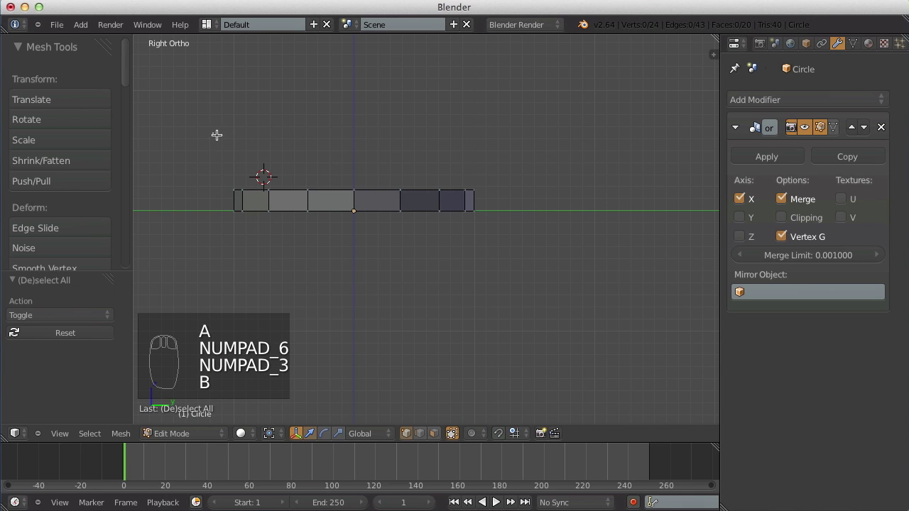
left_click_drag(213, 133, 589, 192)
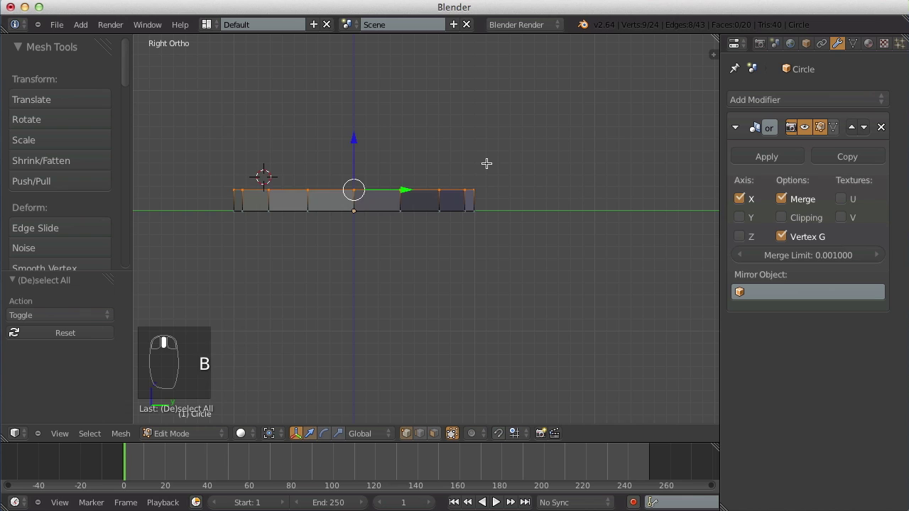
middle_click_drag(485, 162, 205, 160)
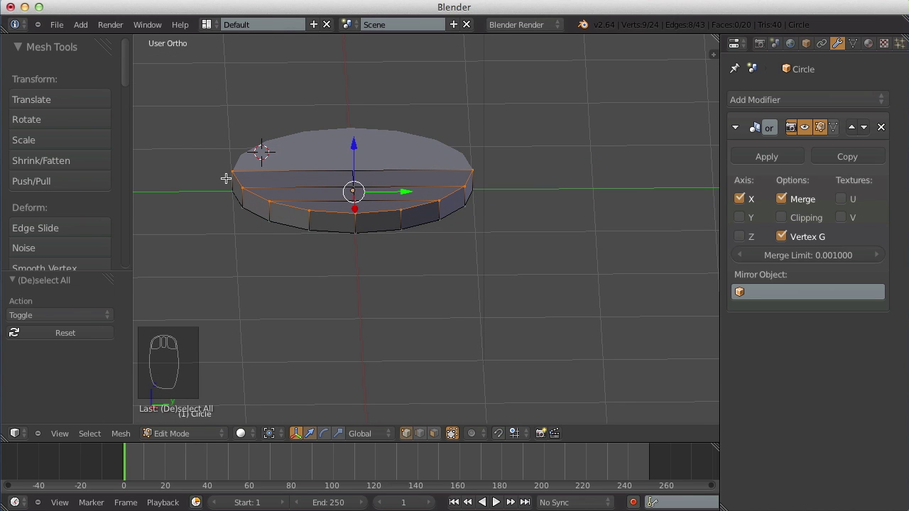
Clear the selection, box-select all top vertices in the wireframe right view and raise them 0.1 units along Z
key("KP_3")
key("z")
key("a")
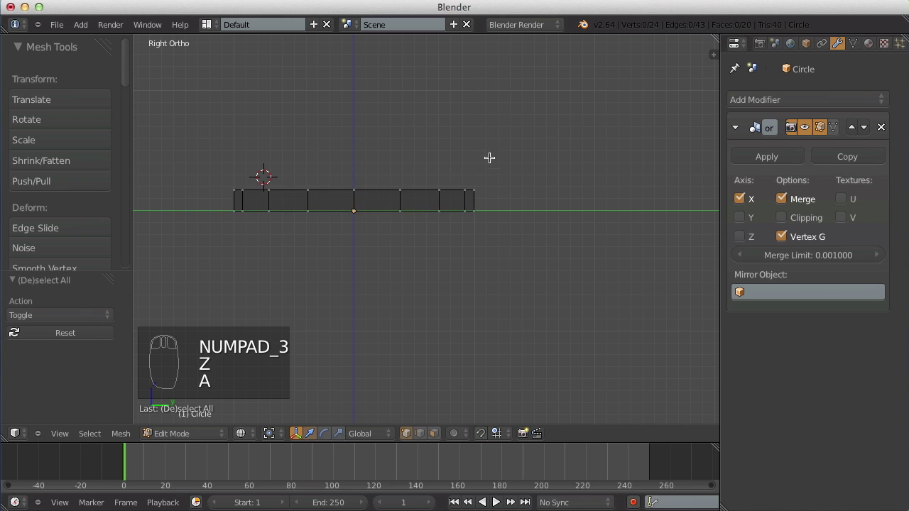
key("b")
left_click_drag(510, 202, 141, 147)
middle_click_drag(292, 124, 369, 121, "shift")
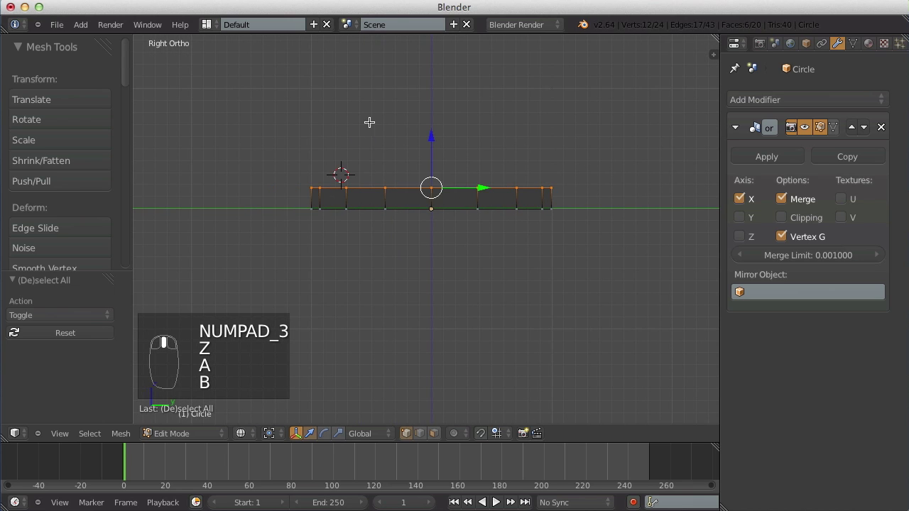
left_click_drag(434, 138, 437, 127)
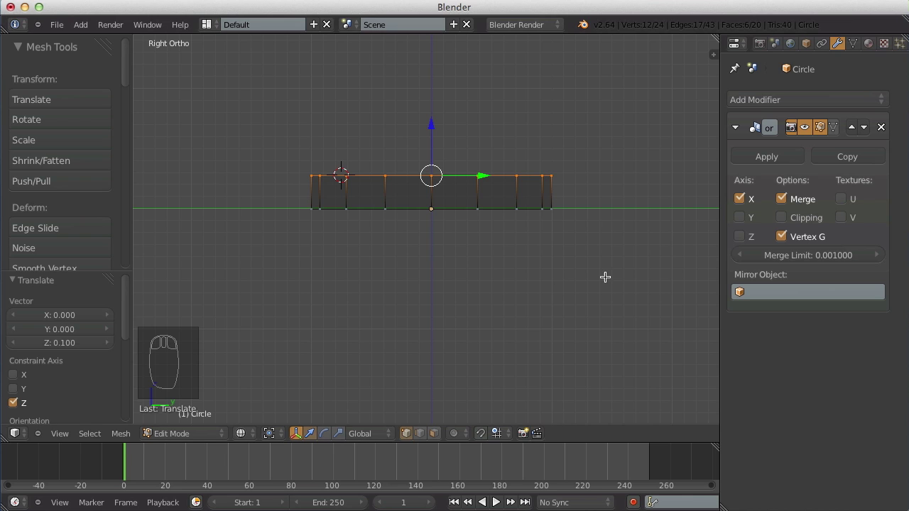
scroll(502, 221, "up", 1)
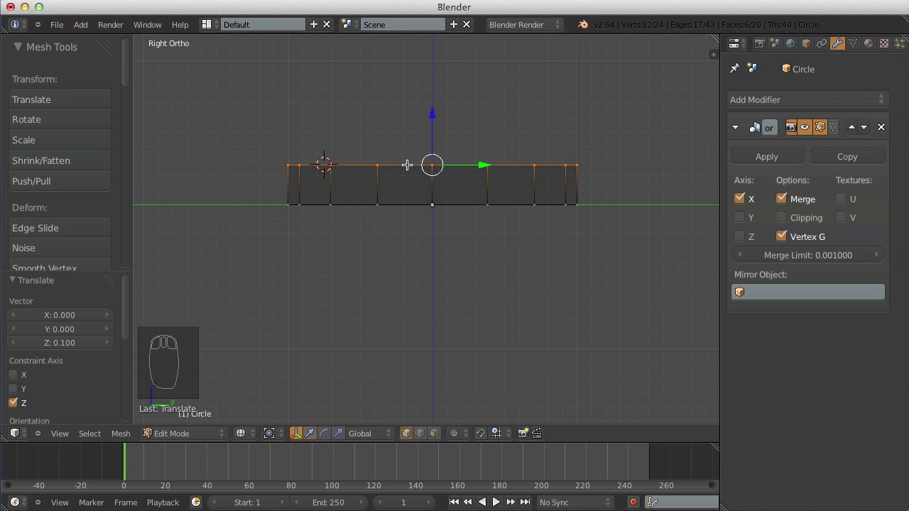
Deselect everything and examine the thickened disc in solid object mode
key("a")
mouse_move(407, 196)
middle_mouse_down()
mouse_move(376, 219)
mouse_move(456, 256)
middle_mouse_up()
key("z")
key("Tab")
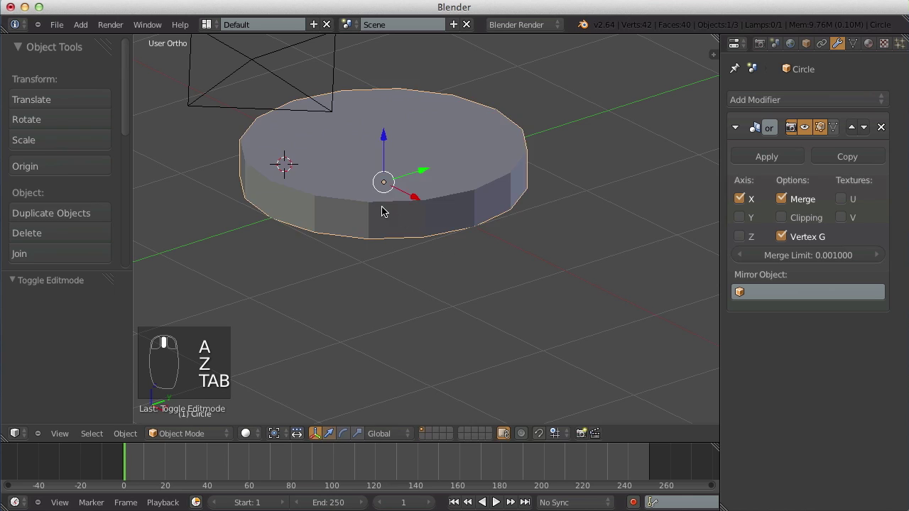
Switch to face selection and select the two outer side faces next to the mirror seam on the negative Y side
key("Tab")
key("ctrl+Tab")
left_click(361, 228)
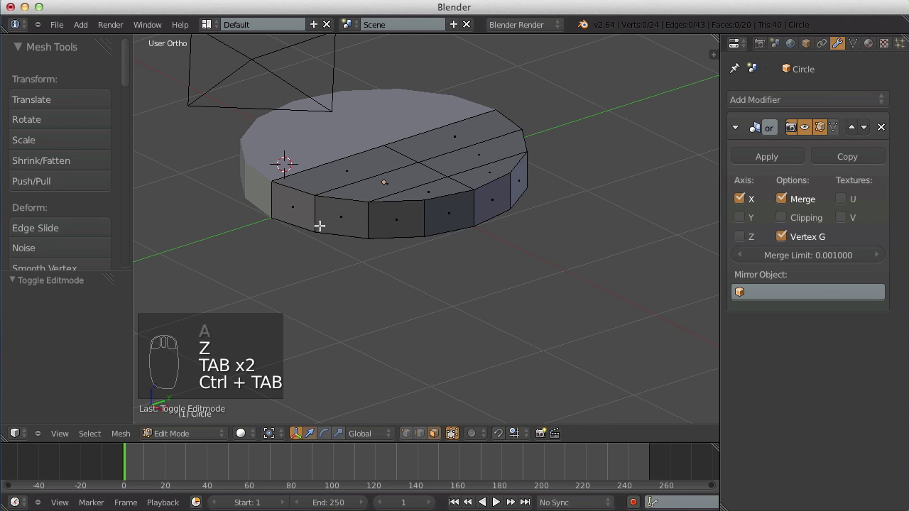
middle_click_drag(319, 225, 401, 228)
right_click(380, 239)
right_click(420, 234, "shift")
scroll(423, 231, "down", 2)
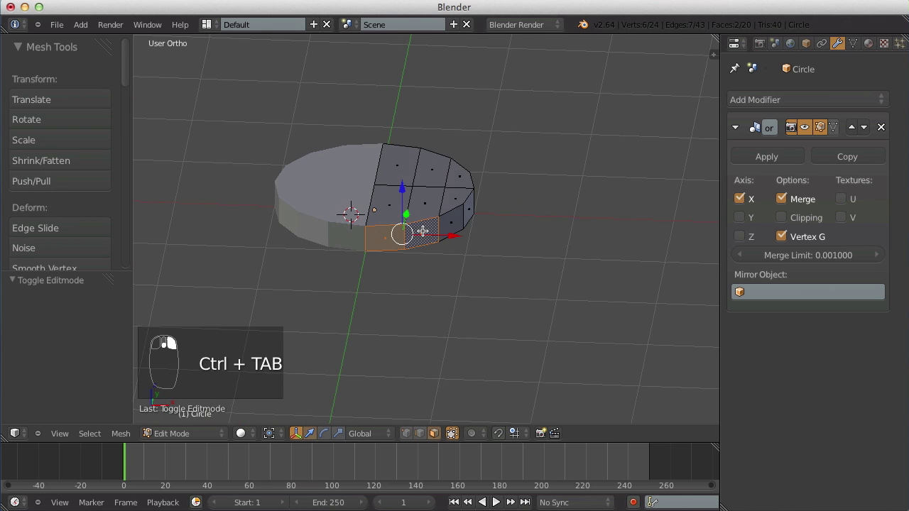
key("KP_7")
scroll(424, 232, "up", 3)
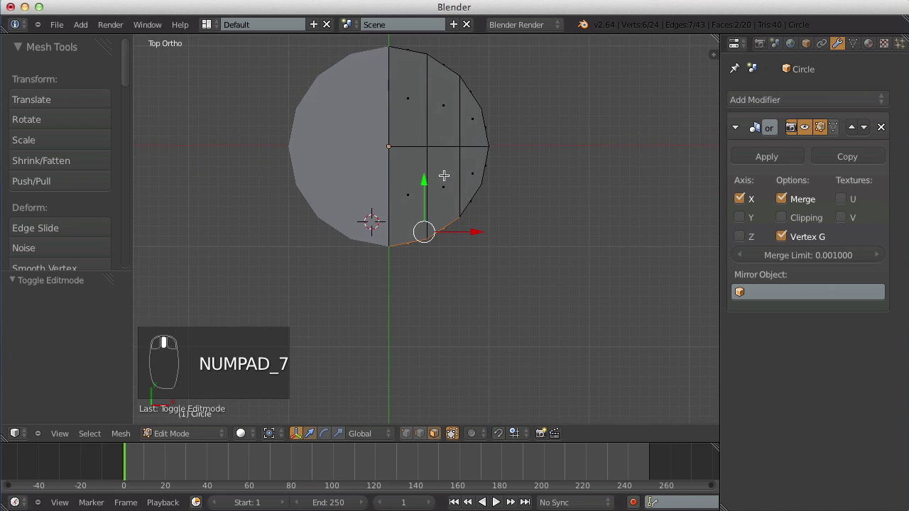
Try to extrude the two selected side faces outward without clipping, inspect the seam, and undo the extrusion
key("e")
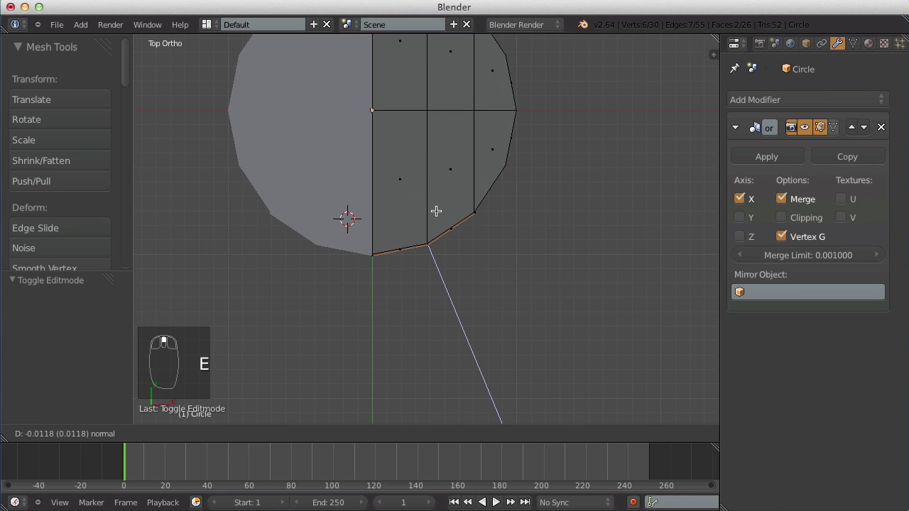
left_click(448, 251)
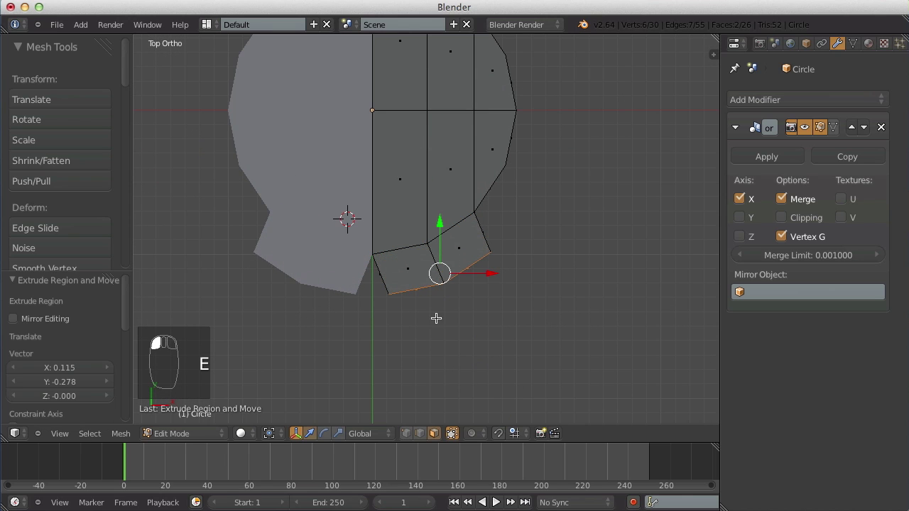
middle_click_drag(435, 317, 439, 233)
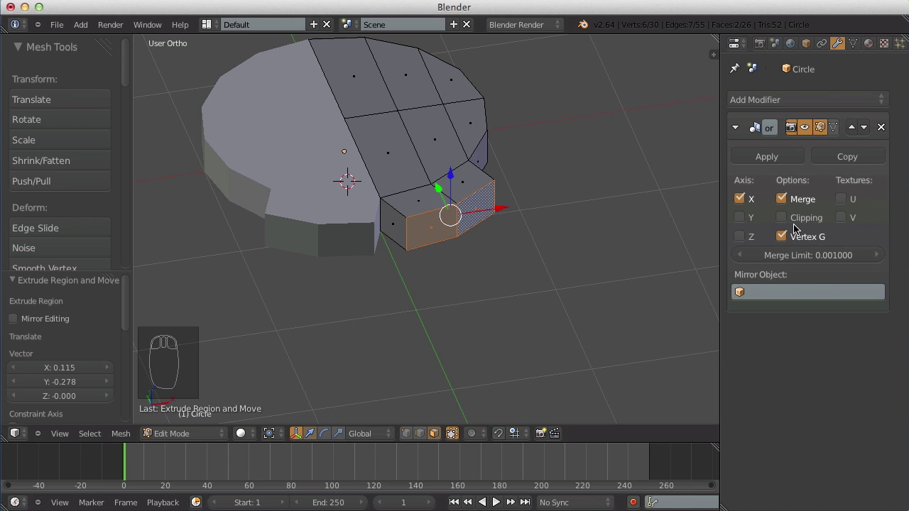
key("ctrl+z")
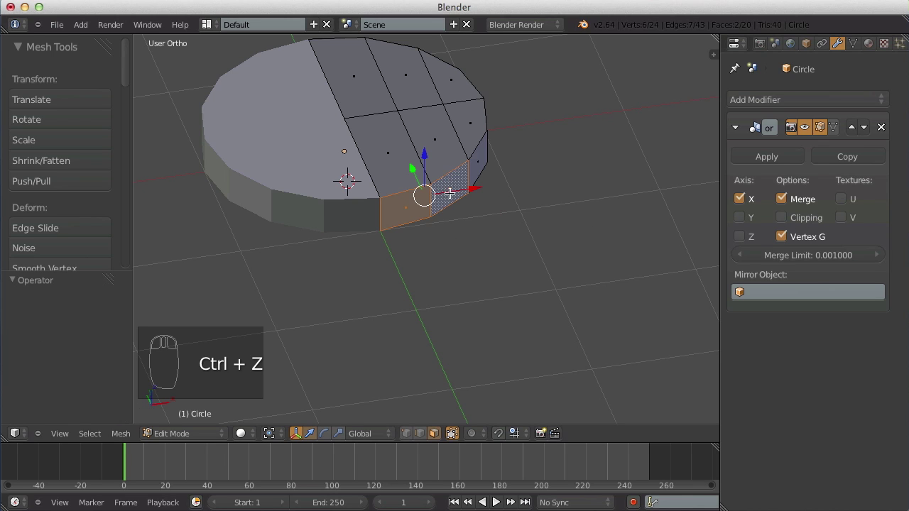
Enable Clipping on the Mirror modifier and extrude the two selected faces by about 0.189 in X and -0.457 in Y
left_click(782, 218)
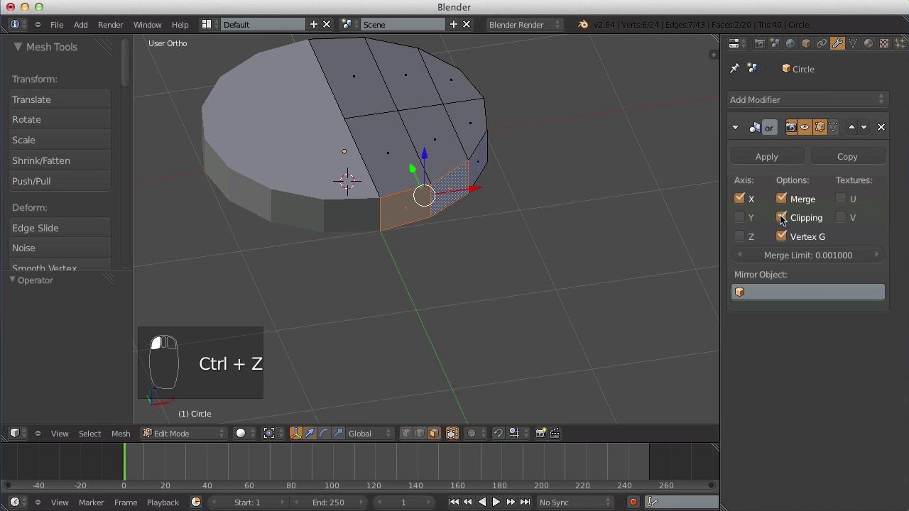
key("KP_7")
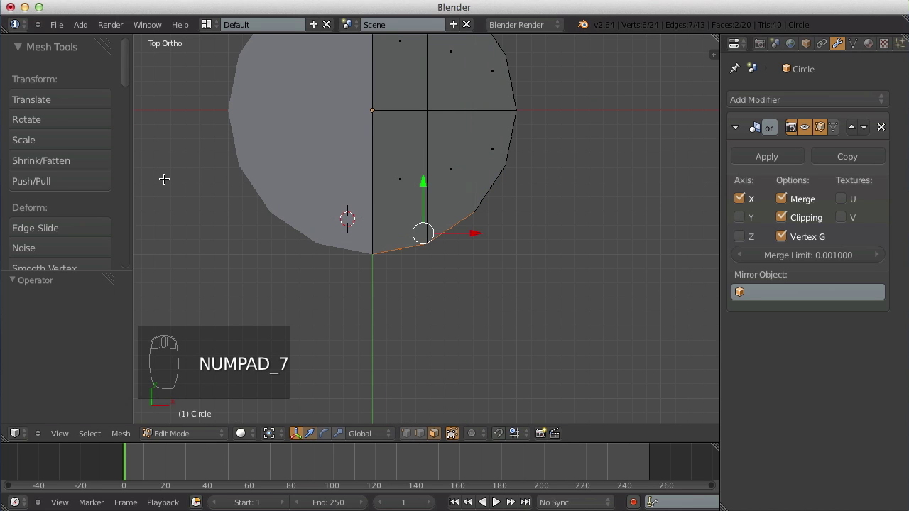
key("e")
left_click(459, 245)
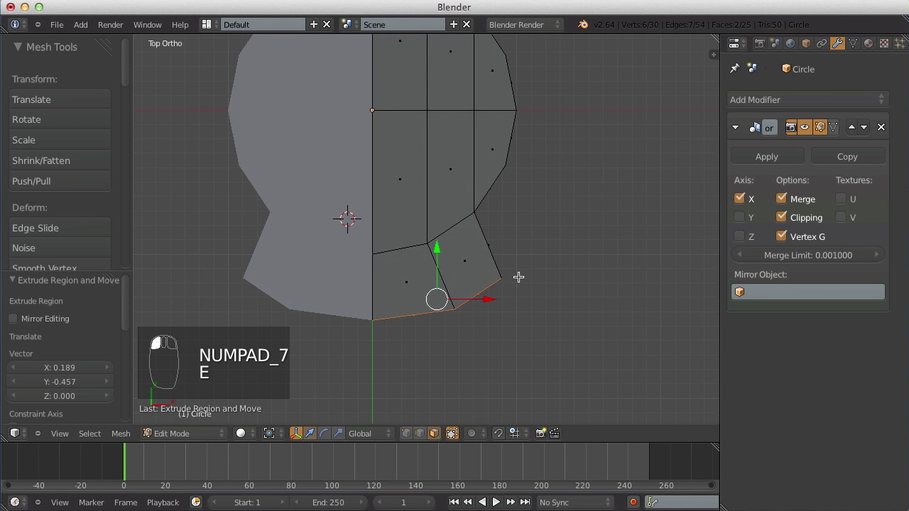
Move the extruded end faces about -0.285 in X and -0.069 in Y, clear the selection and check the shape
key("g")
left_click(473, 286)
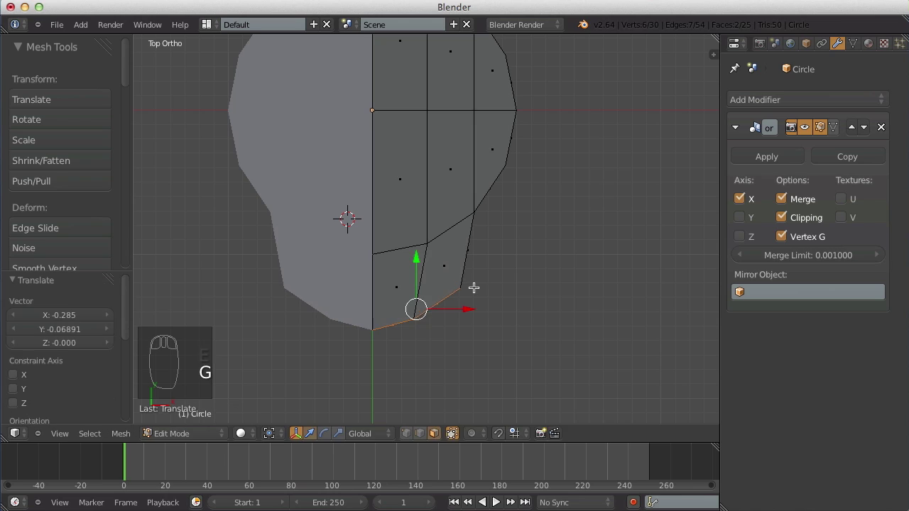
key("z")
key("a")
mouse_move(464, 287)
middle_mouse_down()
mouse_move(412, 272)
mouse_move(499, 207)
mouse_move(585, 194)
mouse_move(503, 233)
mouse_move(386, 225)
mouse_move(325, 288)
mouse_move(404, 290)
middle_mouse_up()
key("z")
key("Tab")
key("Tab")
key("Page_Up")
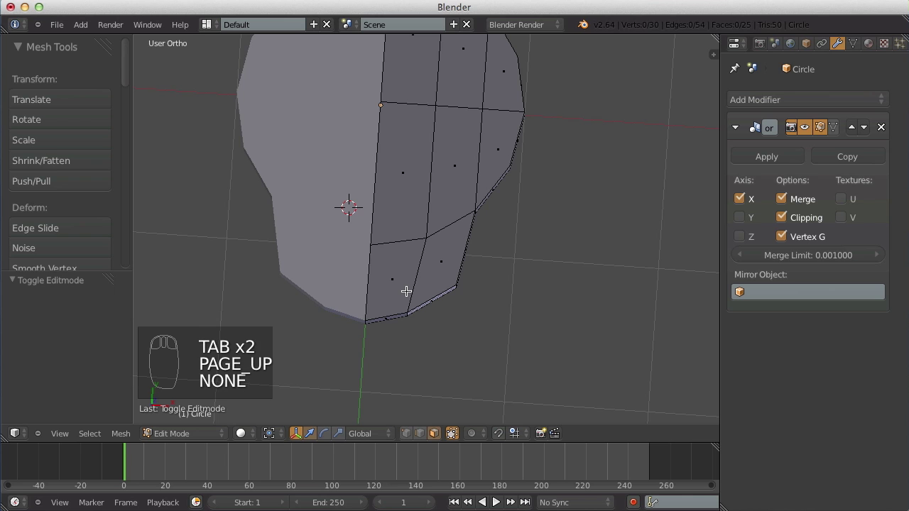
Extrude the two outer side faces beside the seam on the positive Y side, and shift them about -0.301 in X and 0.142 in Y
key("KP_7")
middle_click_drag(442, 235, 432, 345, "shift")
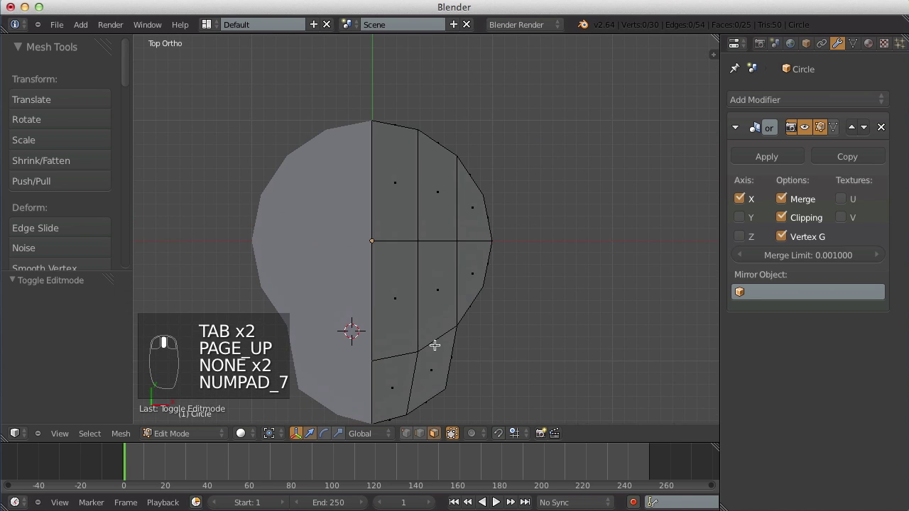
middle_click_drag(374, 136, 389, 155)
right_click(389, 155)
right_click(451, 180, "shift")
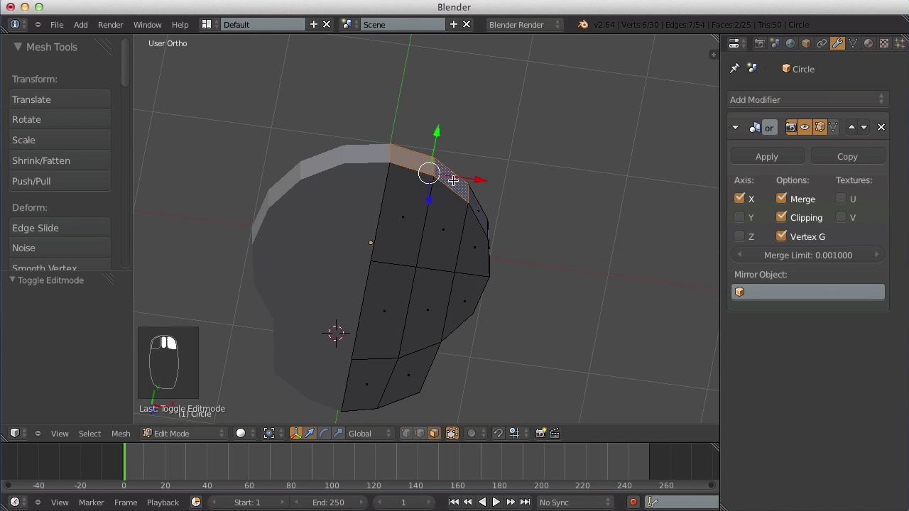
key("KP_7")
key("e")
left_click(457, 97)
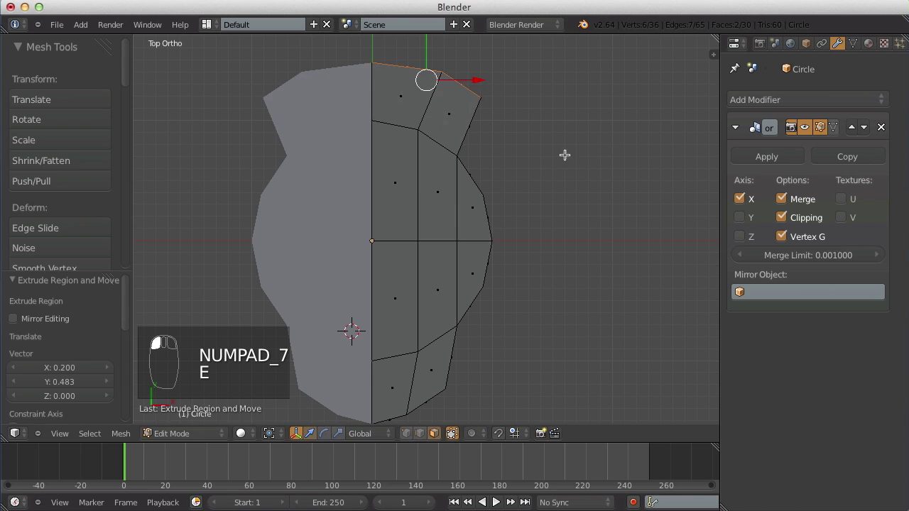
key("g")
left_click(529, 141)
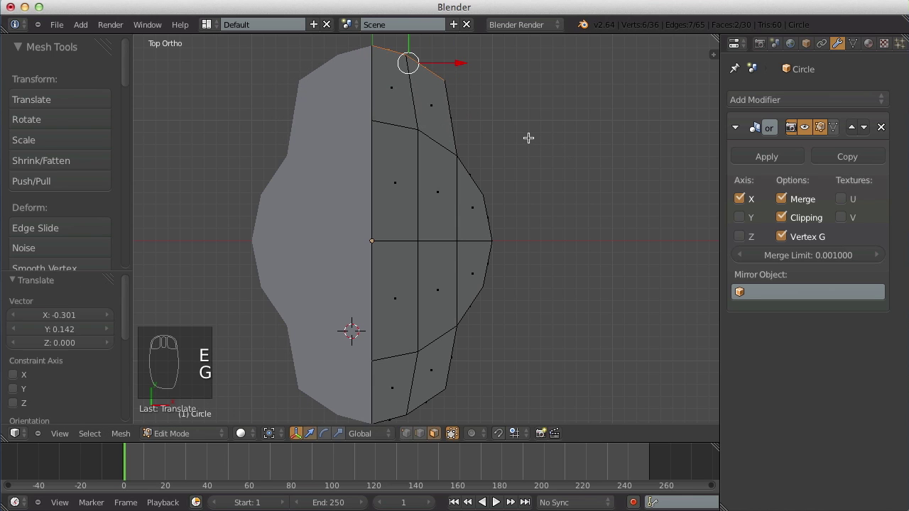
Check the mirrored base's outline and top surface from several angles, with nothing selected
key("Tab")
key("a")
key("a")
middle_click_drag(487, 289, 317, 199)
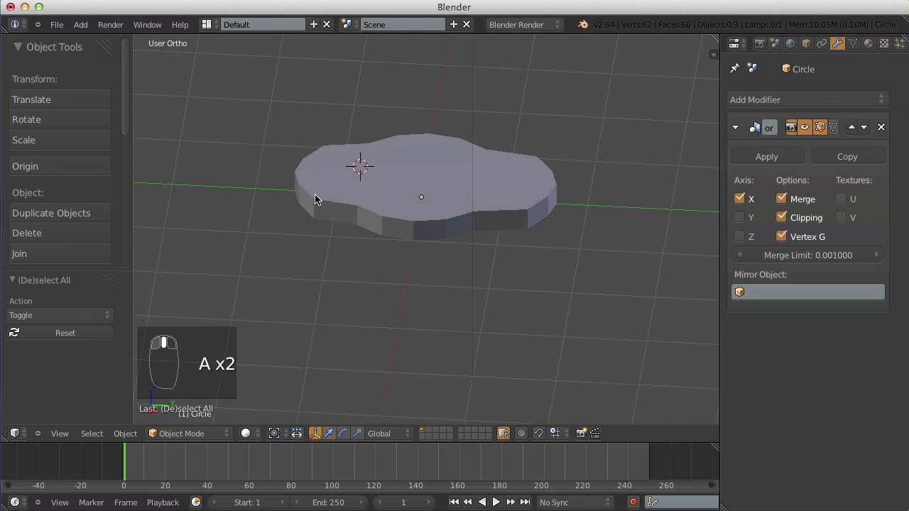
key("Tab")
scroll(313, 195, "up", 2)
key("a")
middle_click_drag(562, 192, 414, 178)
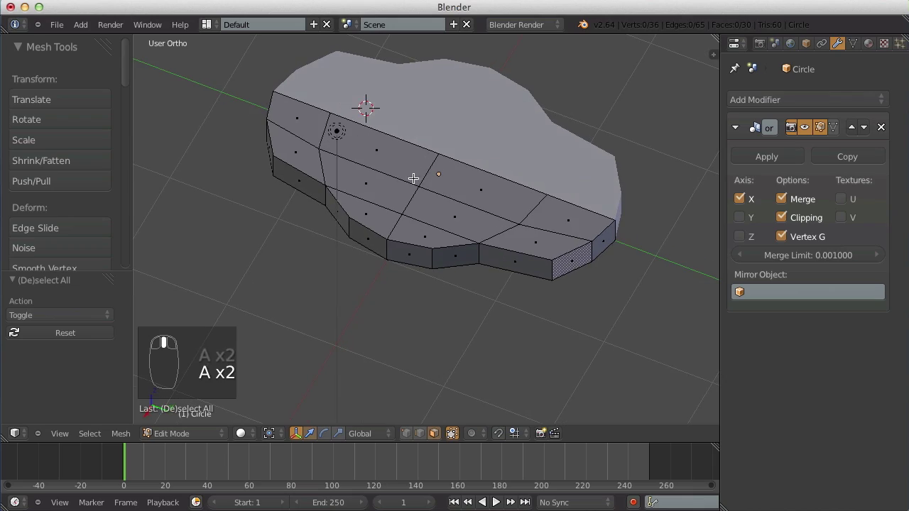
middle_click_drag(552, 253, 616, 221)
middle_click_drag(499, 237, 448, 193)
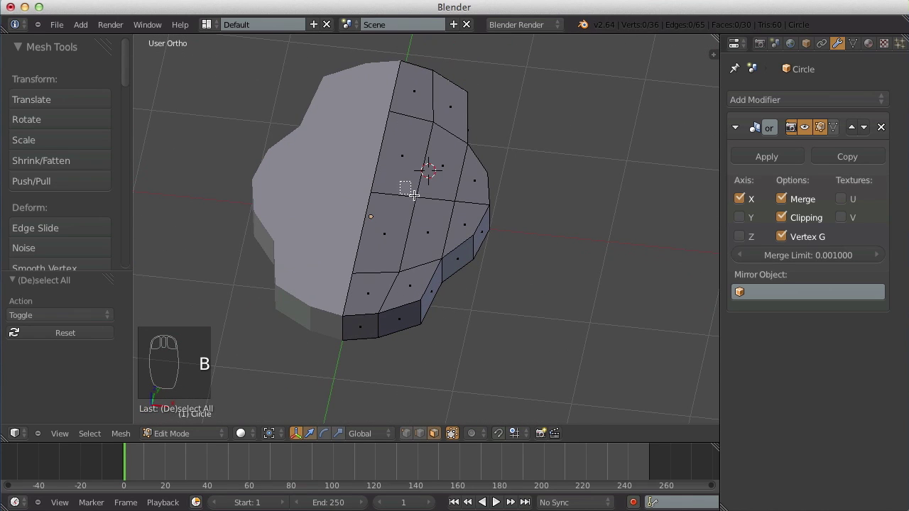
Select the six central top faces, clear them, and try the same box selection in wireframe display before clearing it again
middle_click_drag(469, 225, 486, 214)
key("z")
key("z")
key("z")
key("z")
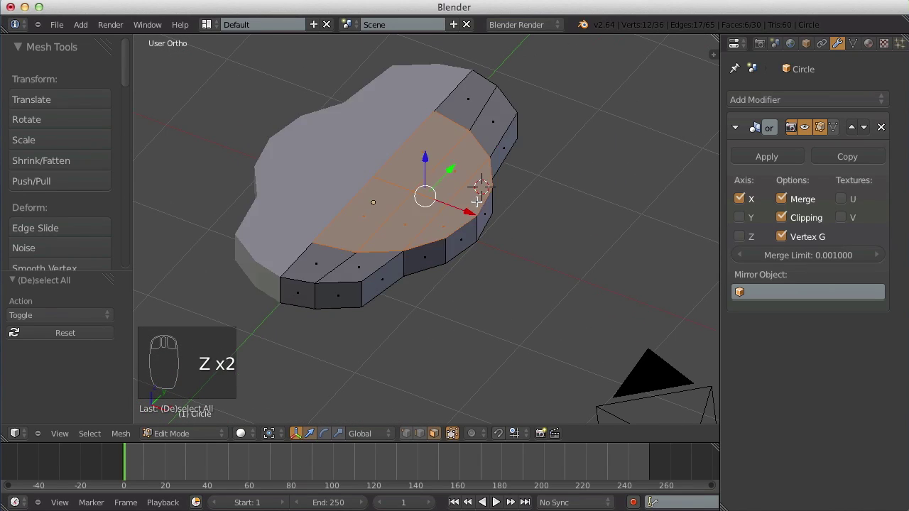
key("a")
key("z")
key("b")
left_click_drag(325, 159, 413, 207)
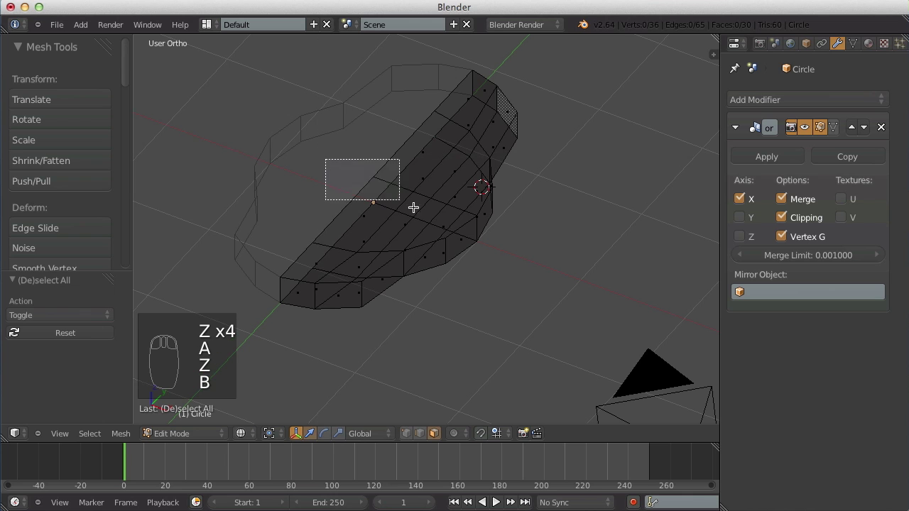
mouse_move(473, 228)
middle_mouse_down()
mouse_move(538, 266)
mouse_move(562, 300)
mouse_move(436, 299)
mouse_move(476, 279)
mouse_move(334, 74)
middle_mouse_up()
key("z")
key("a")
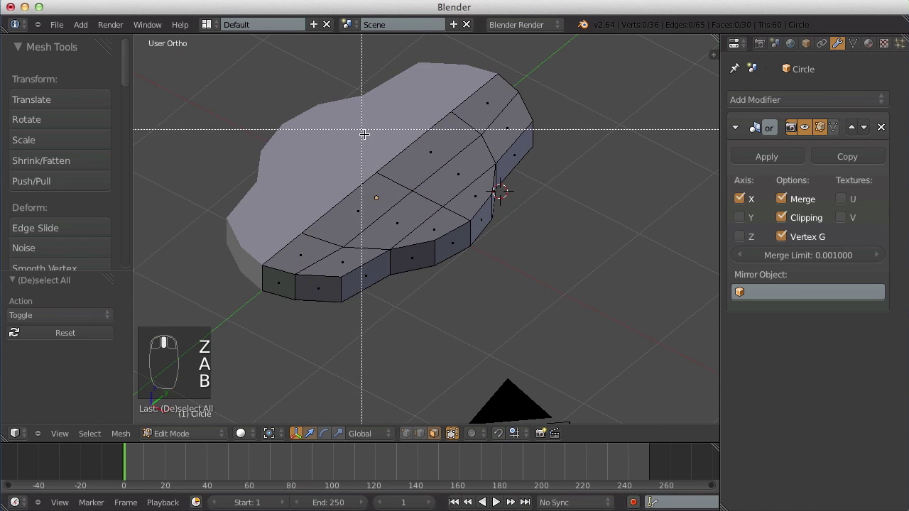
Select the six central top faces, extrude them up about 0.054 and scale them by about 1.034
middle_click_drag(462, 217, 430, 158)
key("z")
key("z")
key("e")
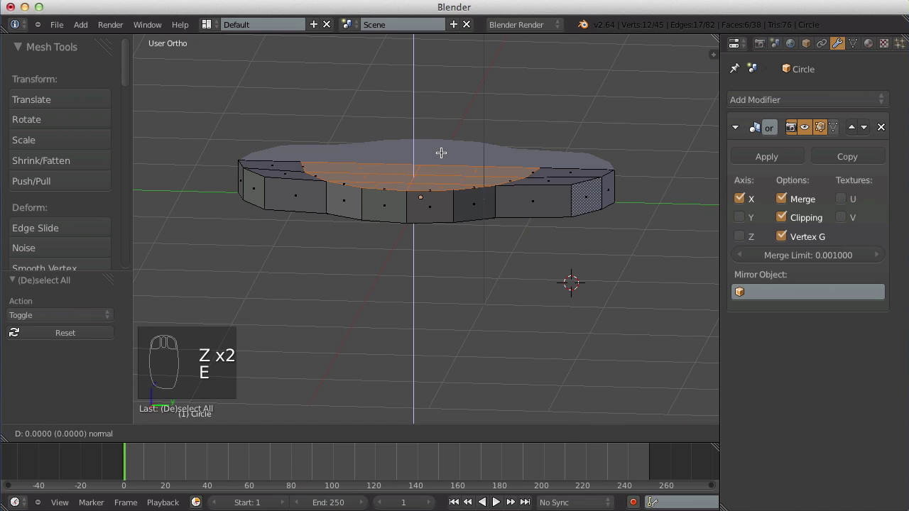
left_click(442, 147)
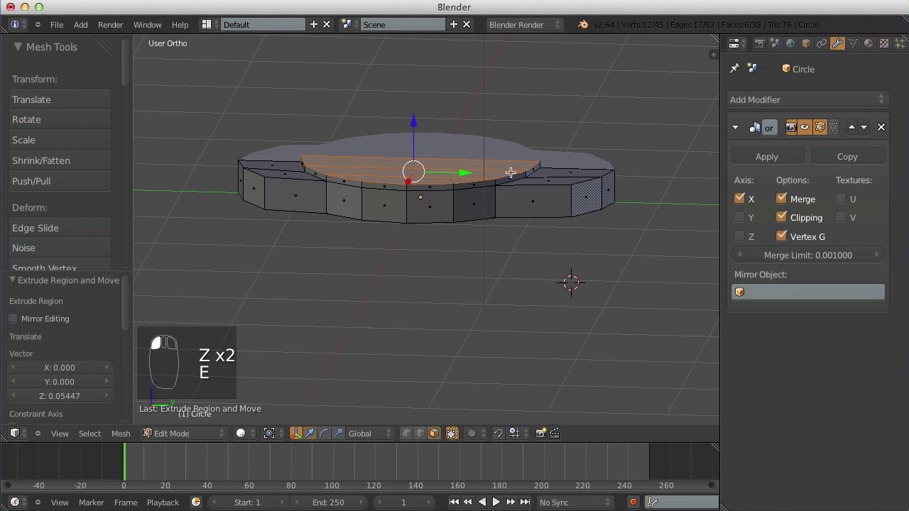
key("s")
left_click(563, 189)
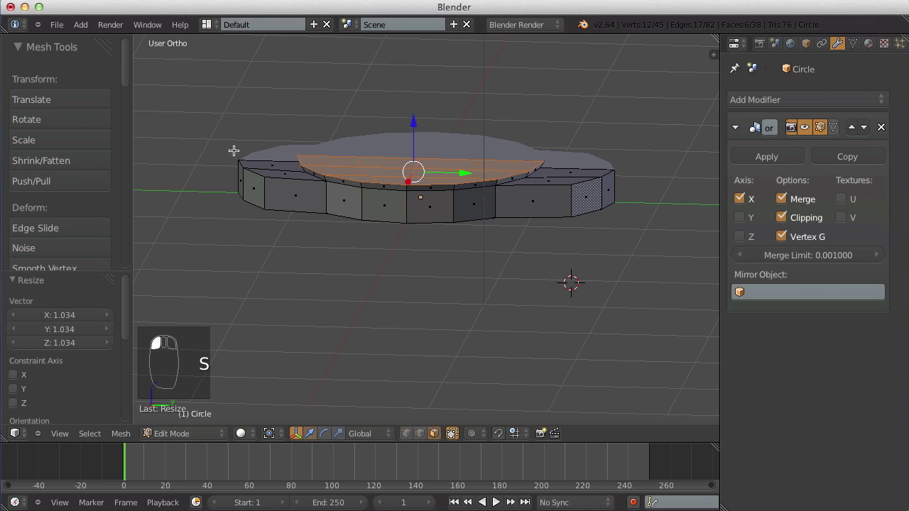
Extrude the central top faces up about 0.169 and scale them to about 0.89
middle_click_drag(234, 150, 458, 242)
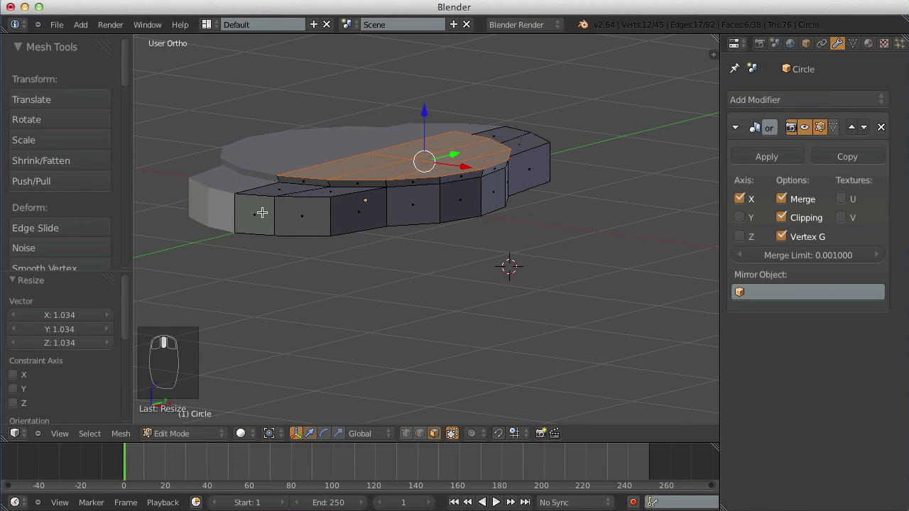
middle_click_drag(262, 212, 451, 198)
key("e")
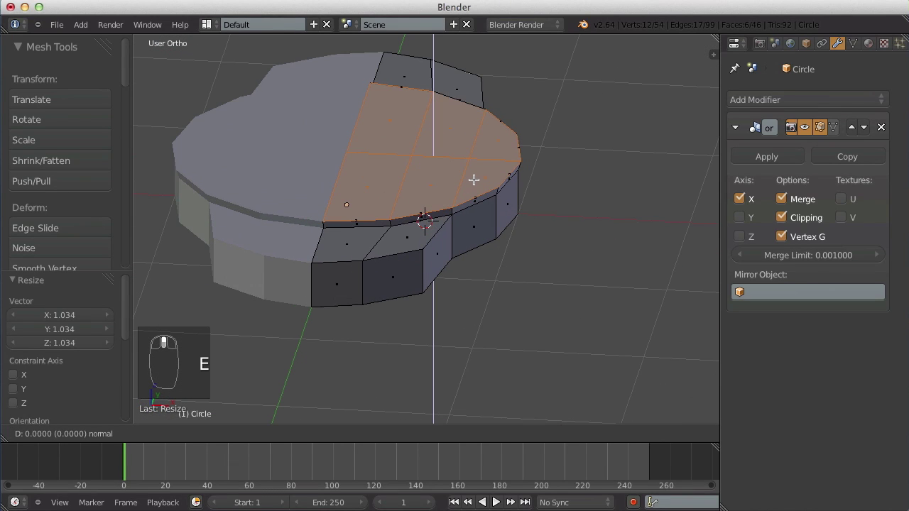
left_click(471, 154)
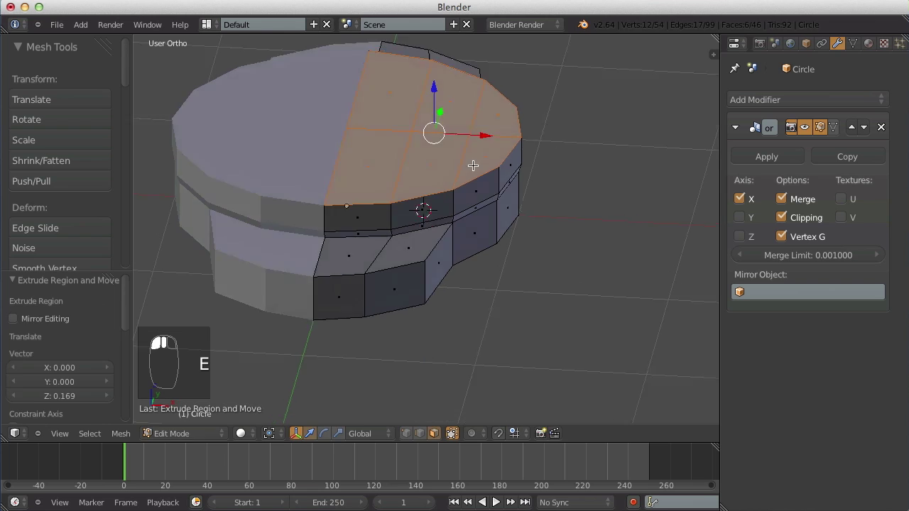
middle_click_drag(472, 156, 484, 188)
key("s")
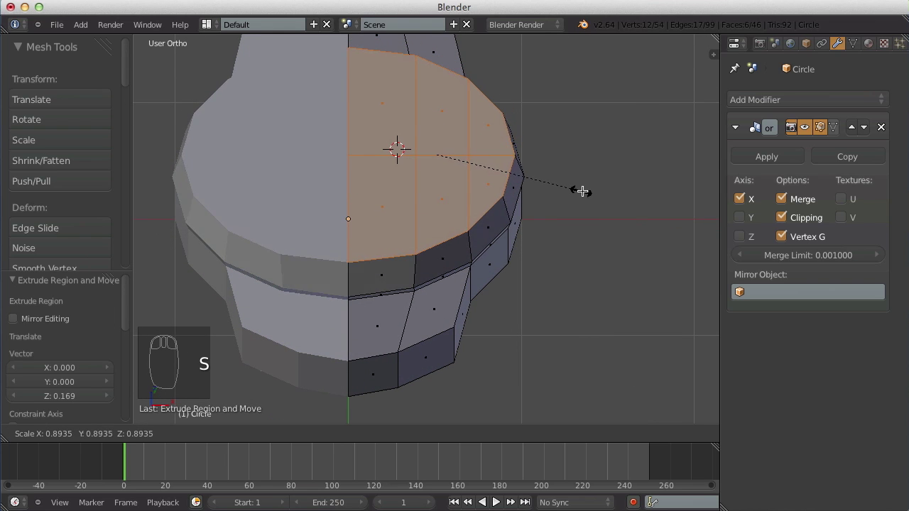
left_click(582, 190)
Extrude the top faces in place, scale them to about 0.776, raise them about 0.02 and inspect the rim
key("e")
key("s")
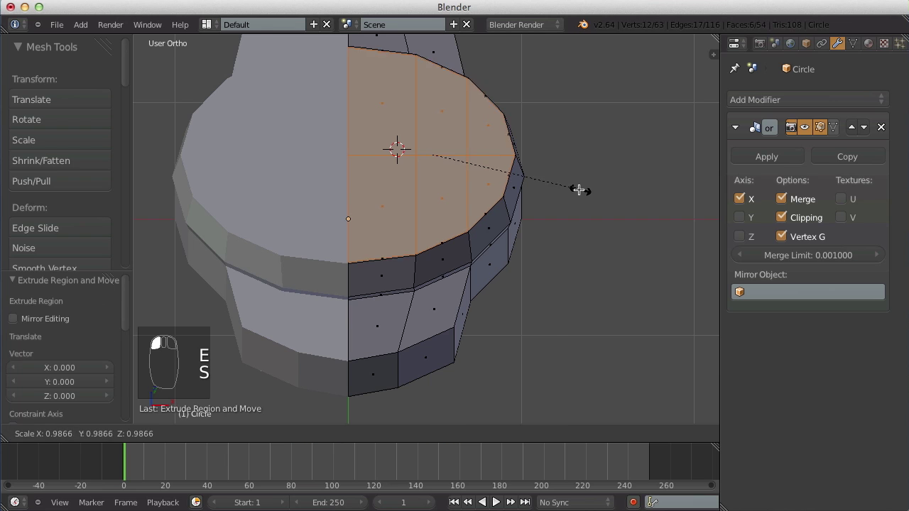
left_click(547, 188)
key("KP_3")
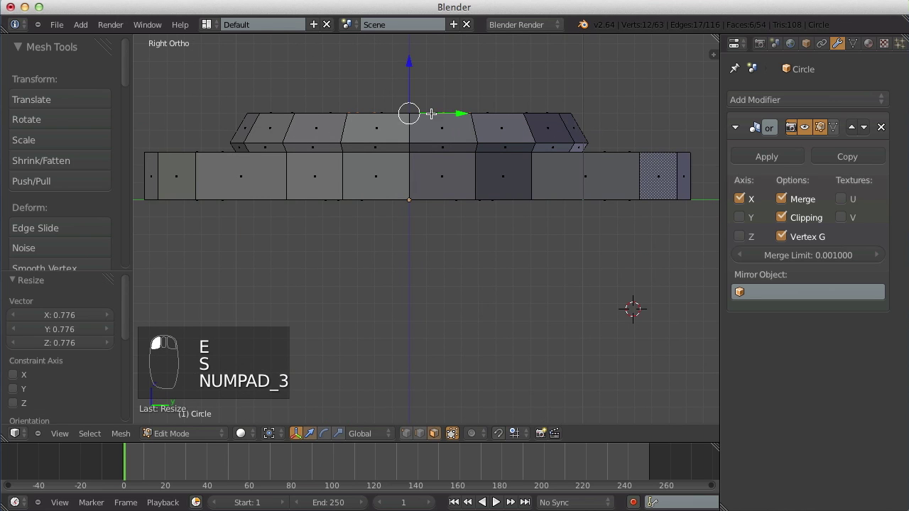
left_click_drag(406, 73, 405, 68)
middle_click_drag(404, 79, 518, 246)
key("KP_7")
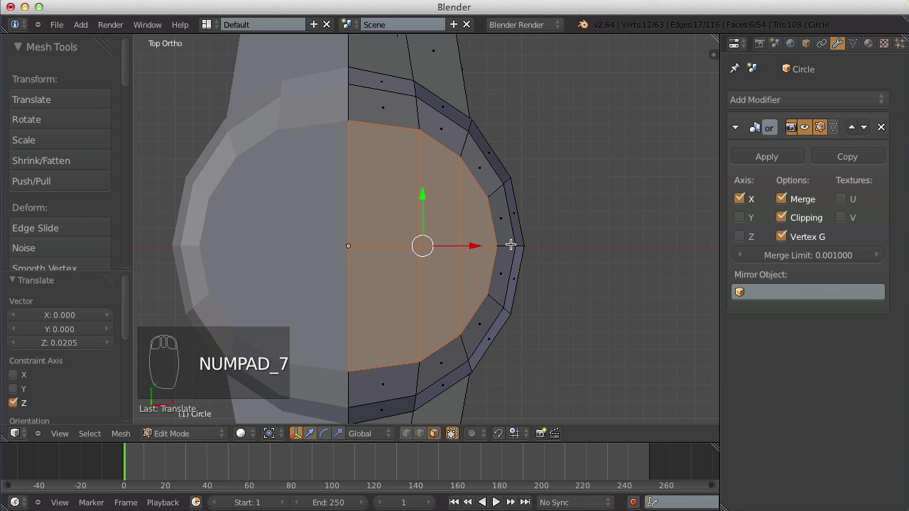
scroll(498, 269, "down", 3)
mouse_move(474, 280)
middle_mouse_down()
mouse_move(465, 277)
mouse_move(469, 283)
middle_mouse_up()
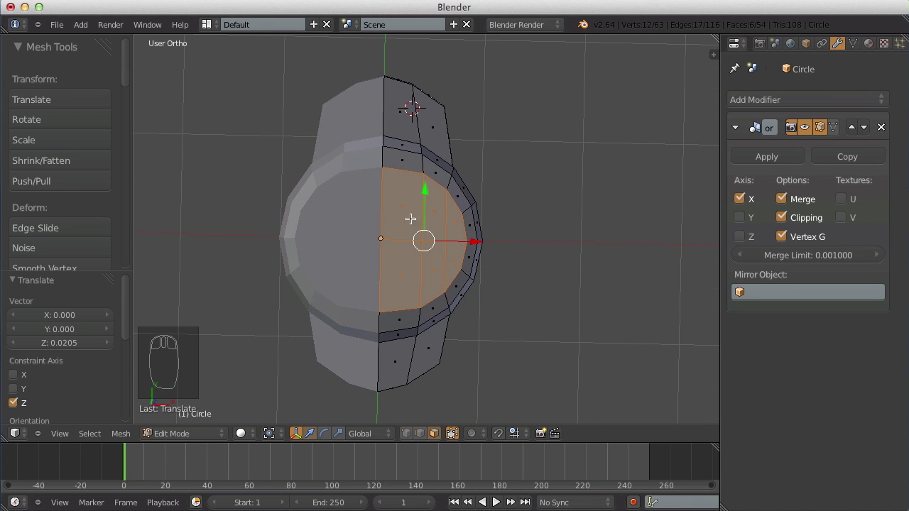
middle_click_drag(396, 327, 406, 304)
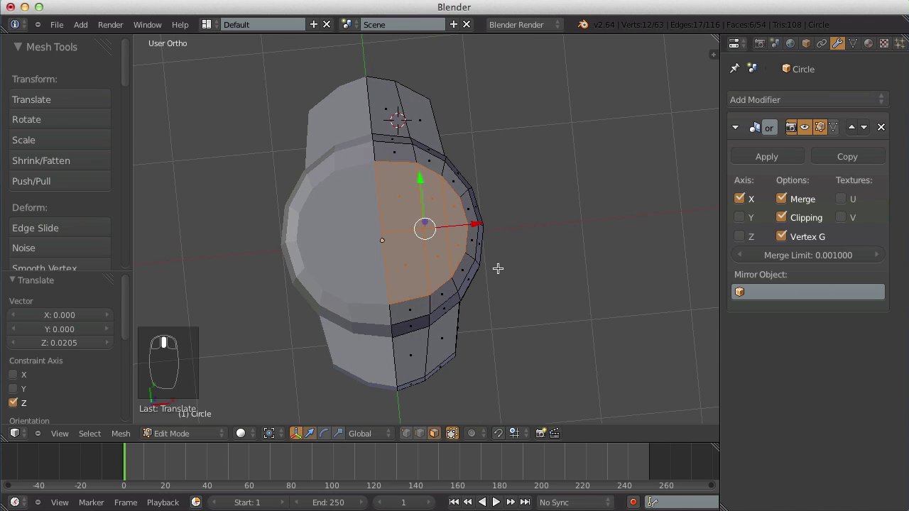
Undo the last move, both scalings and both extrusions above the thin flared band
key("ctrl+z")
key("ctrl+z")
key("ctrl+z")
key("ctrl+z")
key("ctrl+z")
Extrude the central top faces up about 0.154, check the shape from above, and restore the face selection
middle_click_drag(549, 277, 413, 154)
key("e")
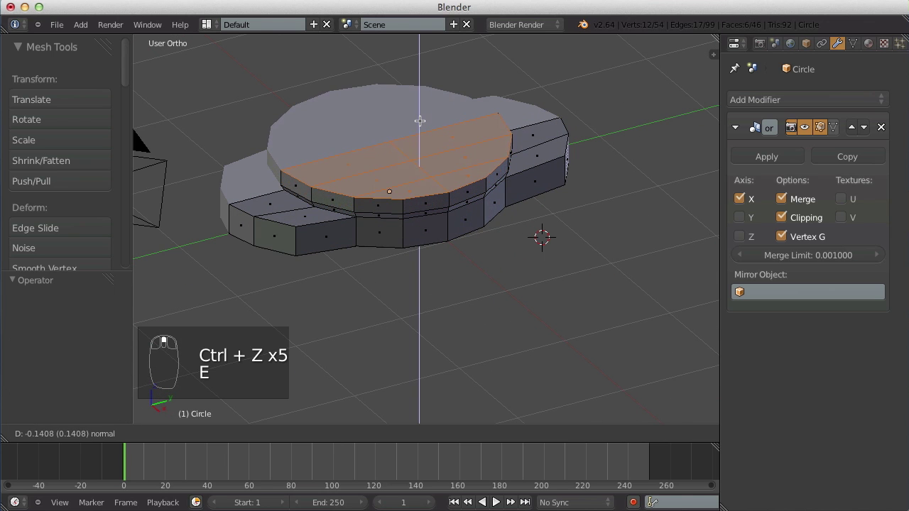
left_click(420, 120)
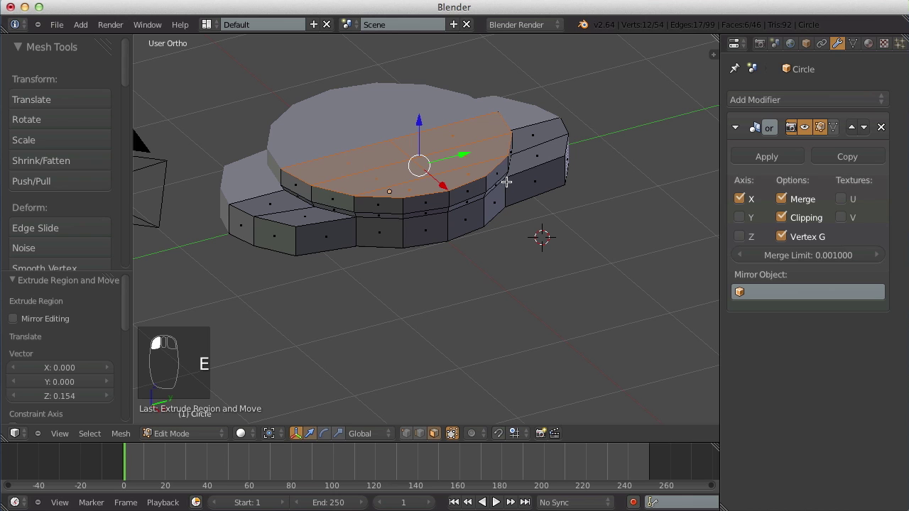
key("a")
middle_click_drag(499, 183, 355, 185)
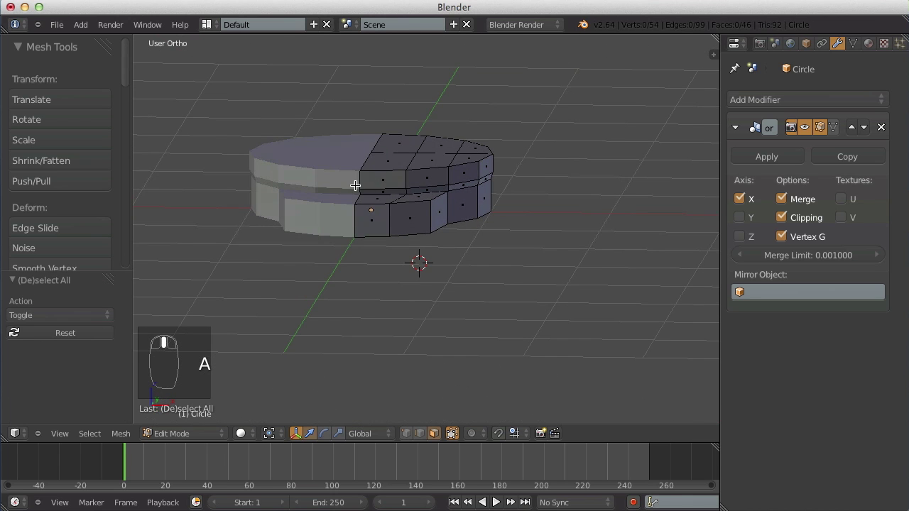
key("KP_7")
key("Tab")
key("Tab")
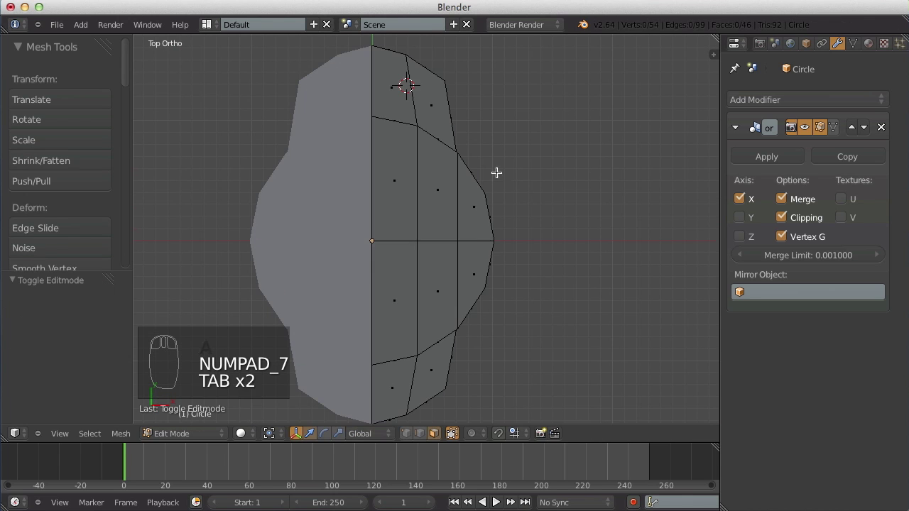
key("ctrl+z")
key("ctrl+z")
Move the disc's top faces about -0.053 in X, scale them along Y to about 0.934, and inspect the bevelled edge
left_click_drag(480, 240, 462, 211)
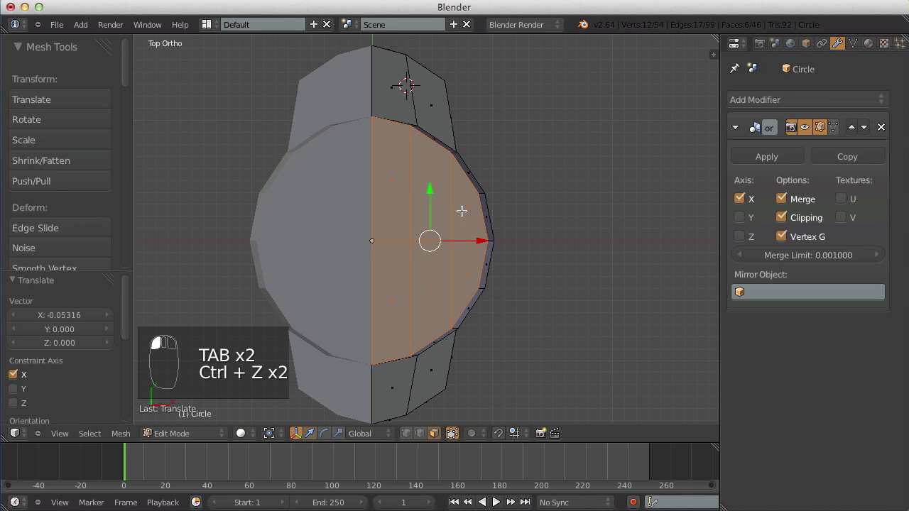
key("s")
key("y")
left_click(429, 141)
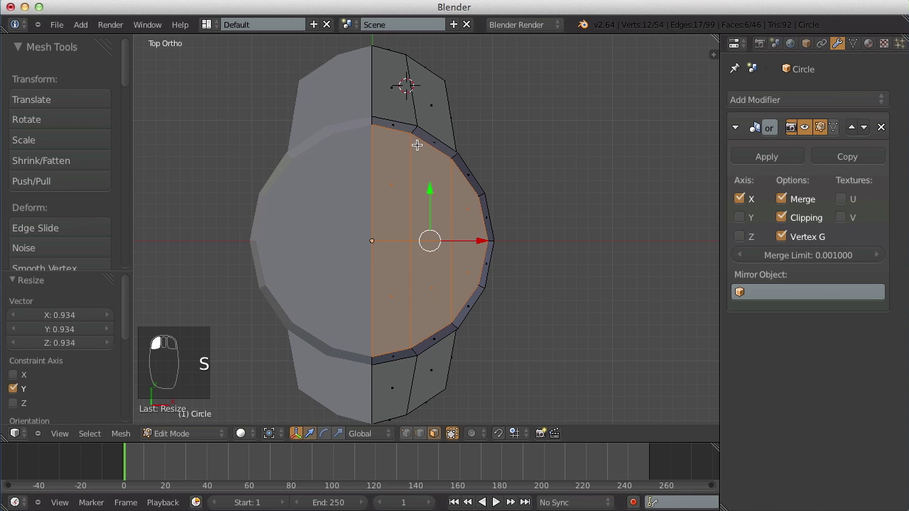
key("Tab")
key("Tab")
key("a")
key("a")
key("a")
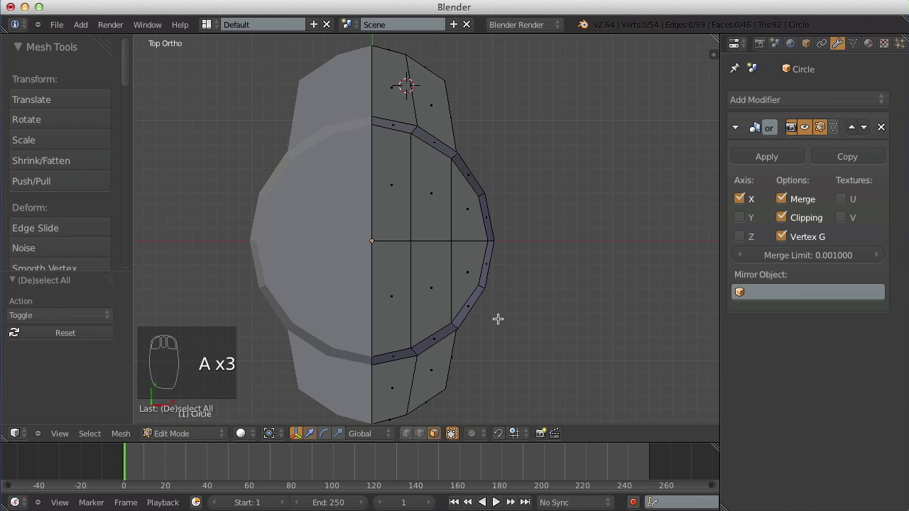
middle_click_drag(505, 306, 624, 269)
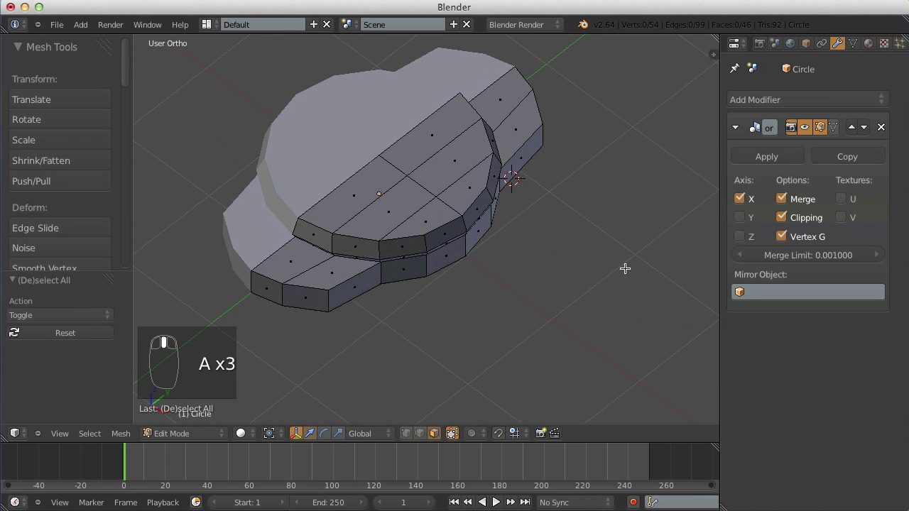
Select the disc's six top faces and inset them by about 0.0997 with Boundary off
key("KP_7")
key("b")
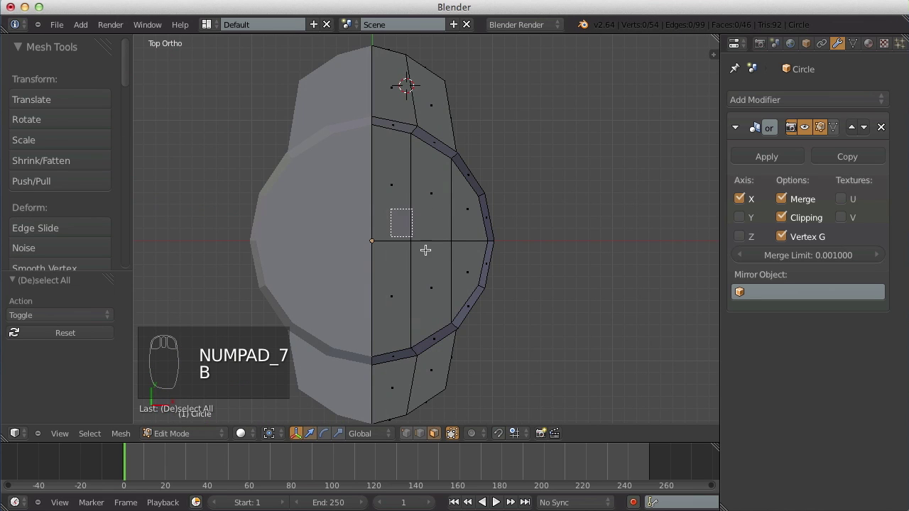
left_click_drag(391, 210, 459, 268)
middle_click_drag(458, 269, 465, 239)
key("i")
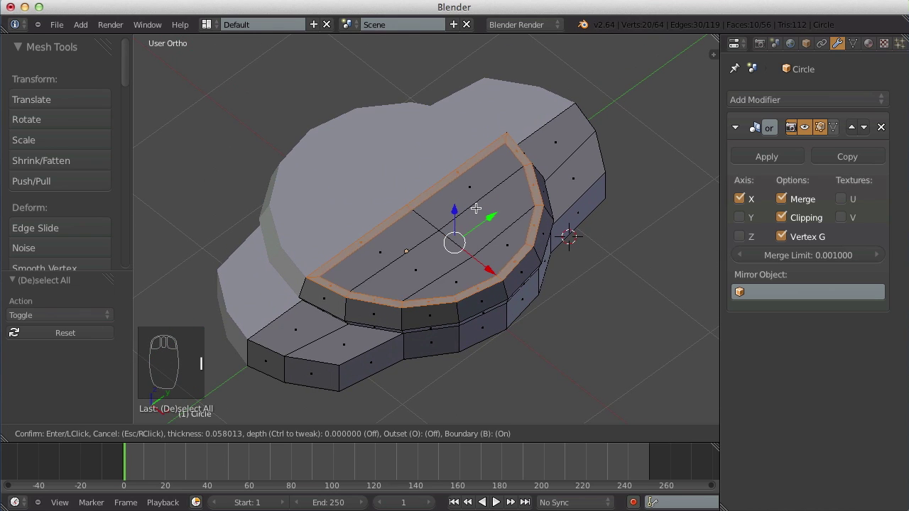
left_click(468, 203)
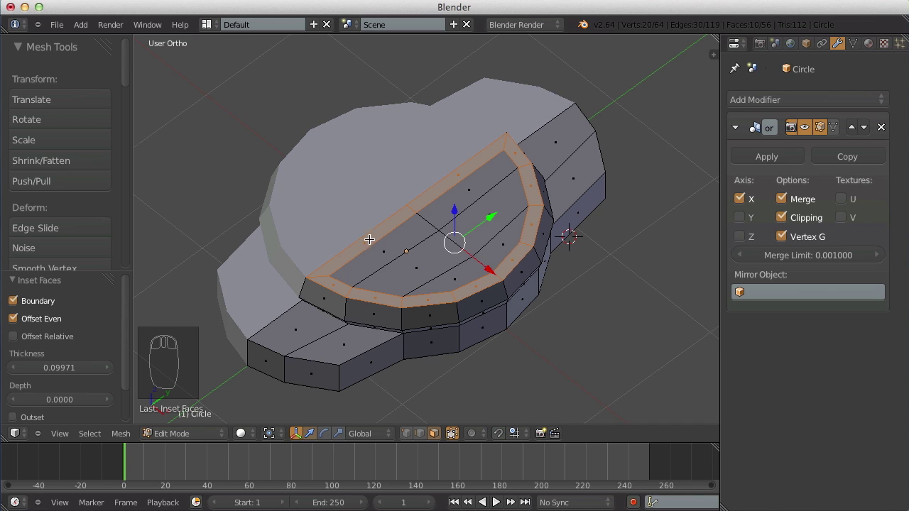
left_click(14, 301)
Extrude the inset rim faces up about 0.054 and inspect the raised rim in Object and Edit Mode
middle_click_drag(404, 252, 450, 212)
key("e")
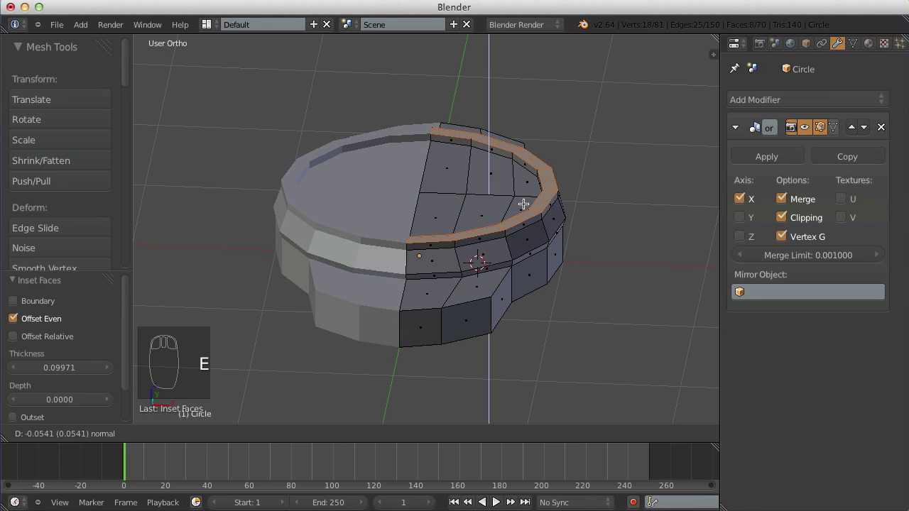
left_click(524, 205)
key("Tab")
middle_click_drag(511, 214, 544, 298)
key("Tab")
key("a")
key("a")
key("a")
scroll(544, 297, "up", 1)
key("Tab")
key("Tab")
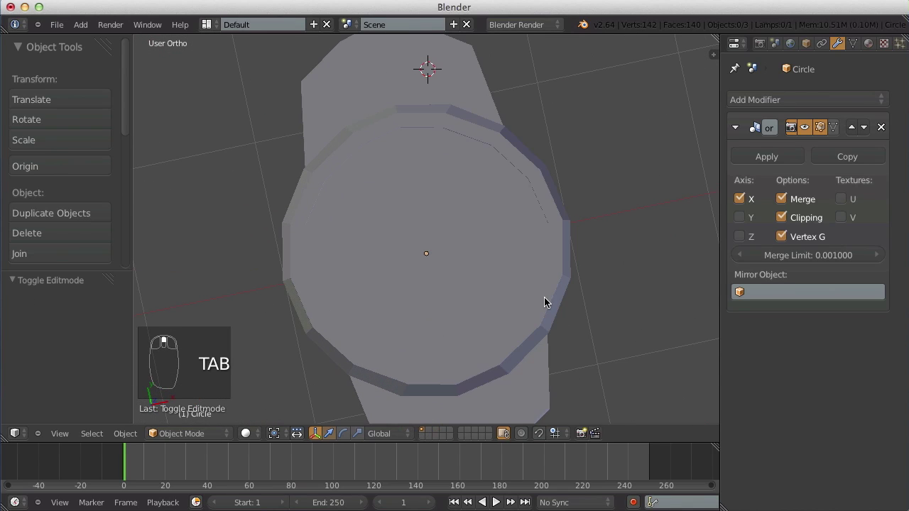
Undo the rim extrusion and the inset, and clear the face selection
key("ctrl+z")
key("ctrl+z")
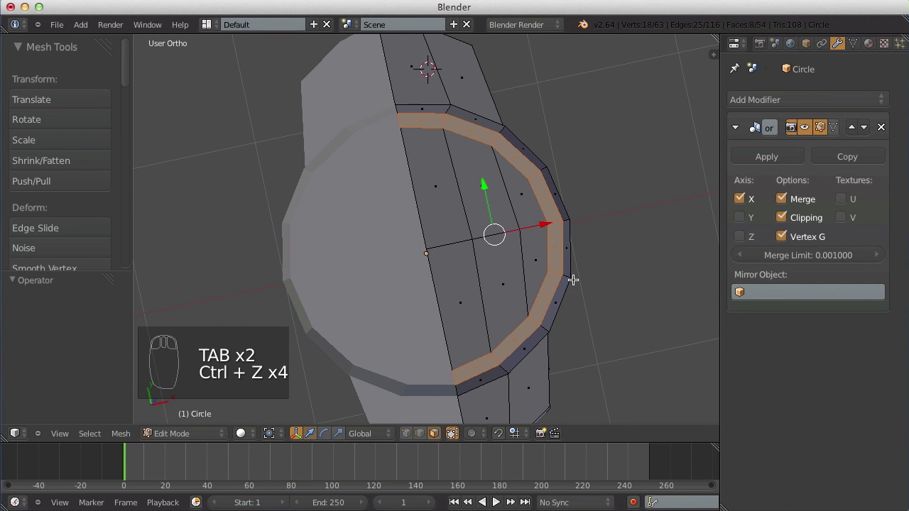
key("ctrl+z")
key("ctrl+z")
key("b")
left_click_drag(533, 264, 533, 265)
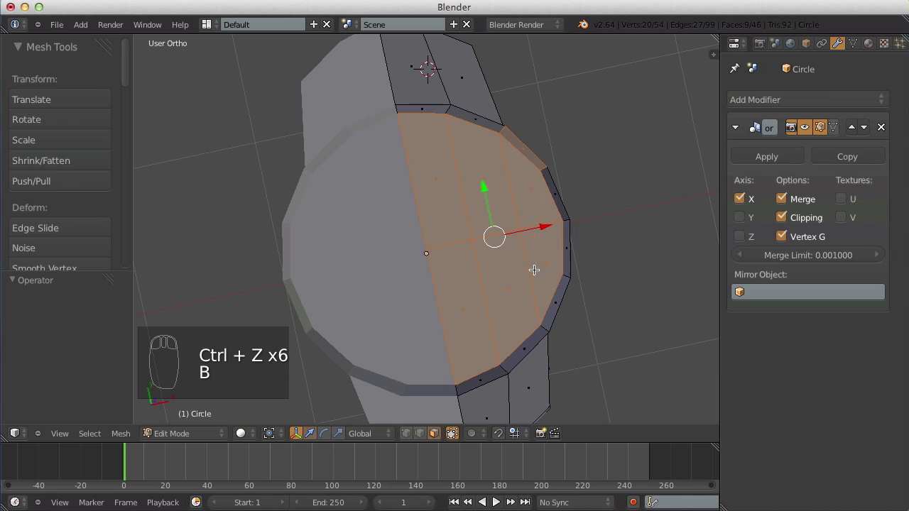
right_click(529, 149, "alt")
key("a")
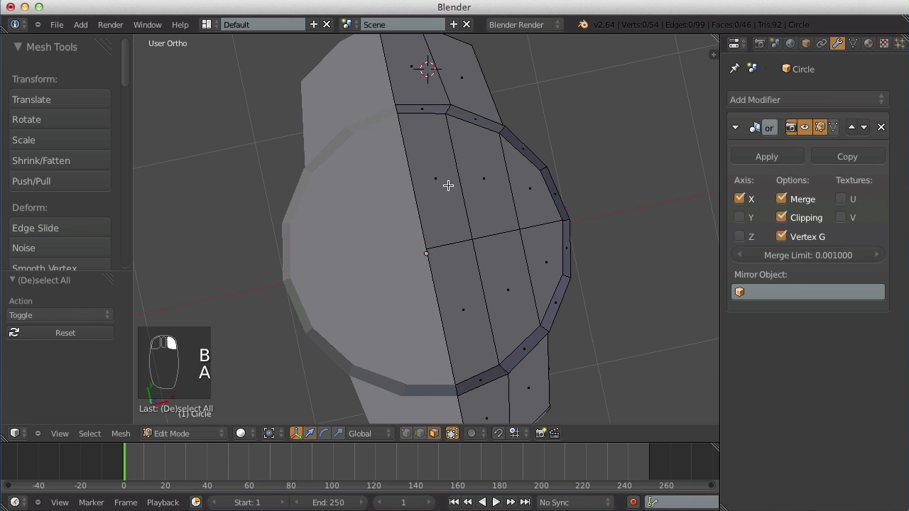
Box-select the disc's eight top faces and inset them by about 0.1374 with Boundary off
key("b")
left_click_drag(436, 202, 541, 285)
key("i")
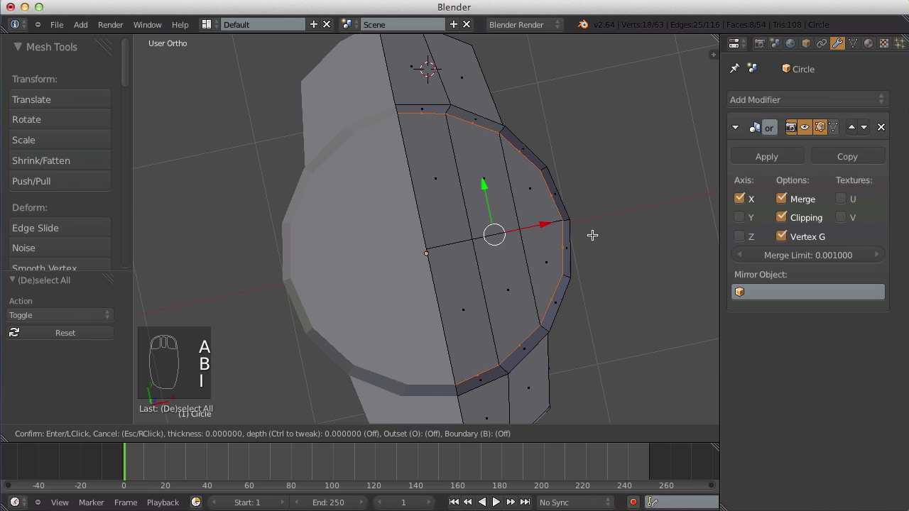
left_click(607, 196)
middle_click_drag(607, 196, 480, 206)
Extrude the inset rim faces up about 0.073 along their normals and inspect the raised rim in Object Mode
key("e")
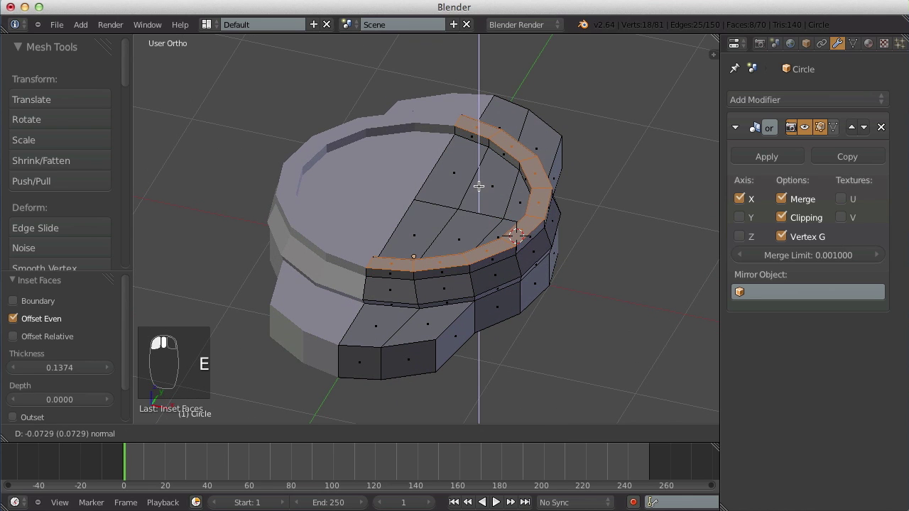
left_click(479, 186)
left_click_drag(478, 164, 479, 165)
key("Tab")
middle_click_drag(478, 166, 539, 213)
Enable the object's Wire display option and inspect the edges with the object deselected
left_click(806, 44)
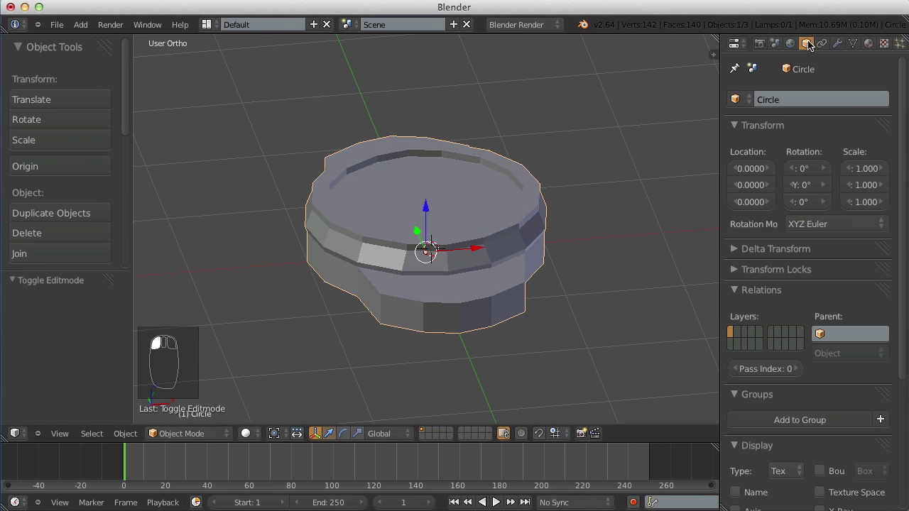
scroll(802, 142, "down", 5)
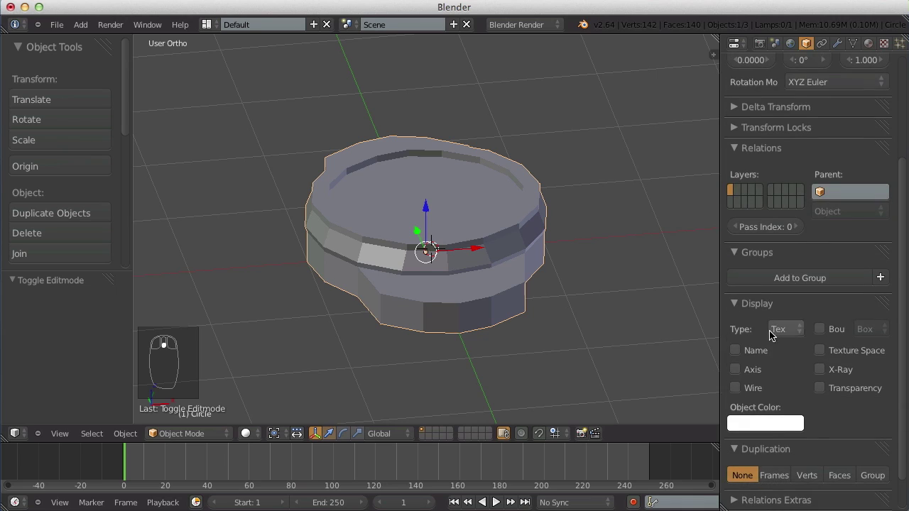
left_click(752, 391)
scroll(543, 260, "up", 2)
key("a")
middle_click_drag(544, 260, 467, 313)
right_click(414, 278)
key("a")
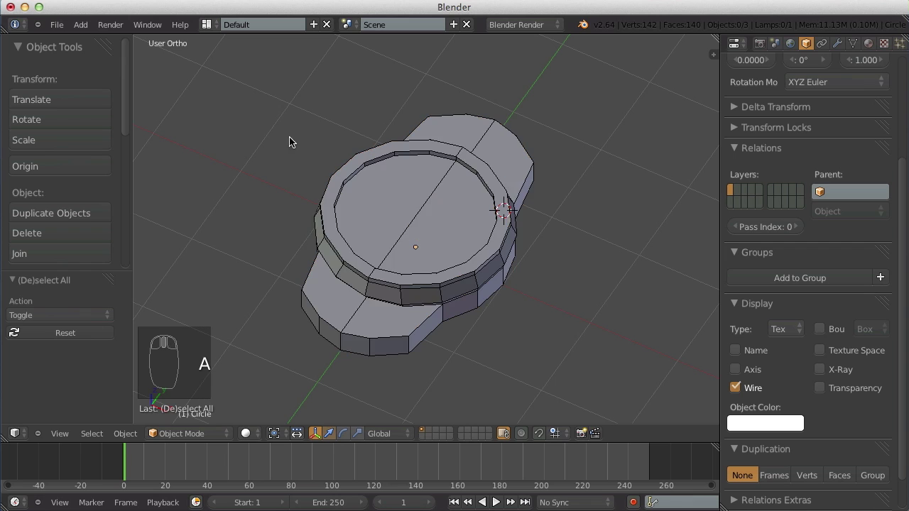
Try the All Edges viewport display option on the object and inspect its wireframe
right_click(489, 221)
key("n")
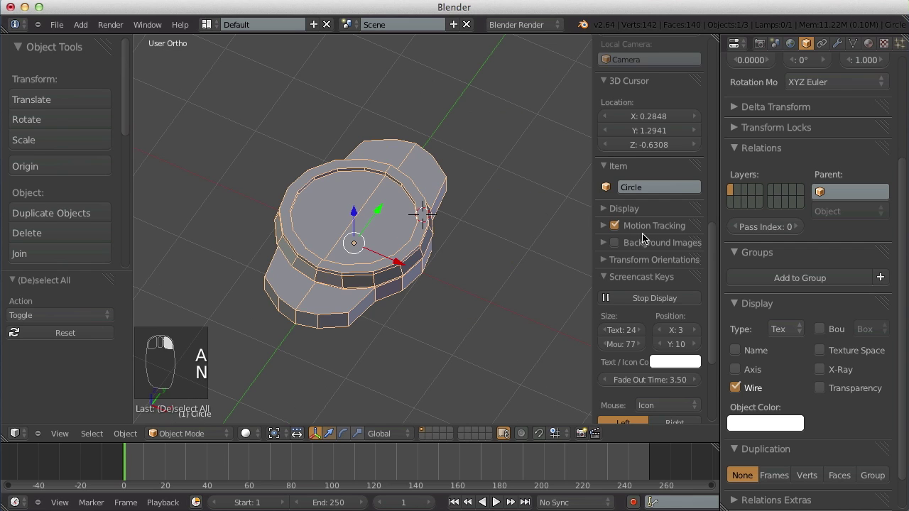
scroll(645, 245, "down", 3)
left_click(616, 125)
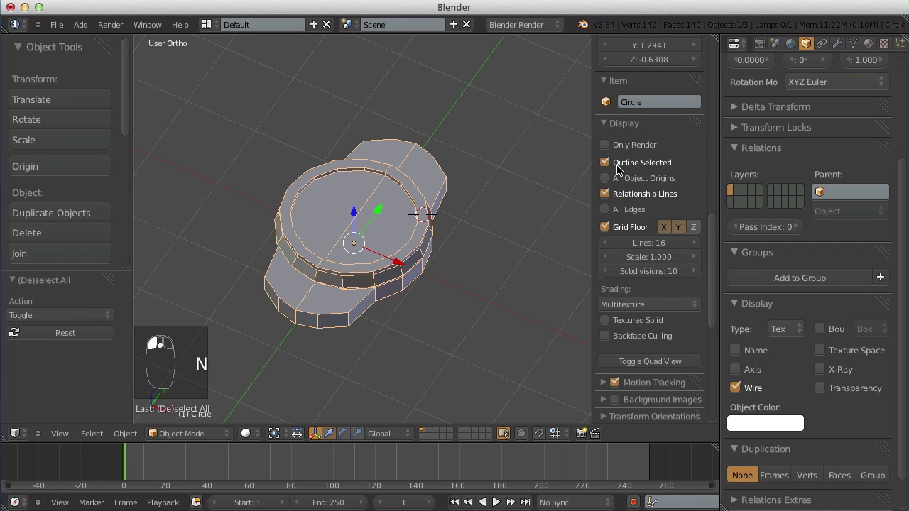
left_click(620, 212)
key("a")
middle_click_drag(369, 284, 361, 246)
right_click(360, 245)
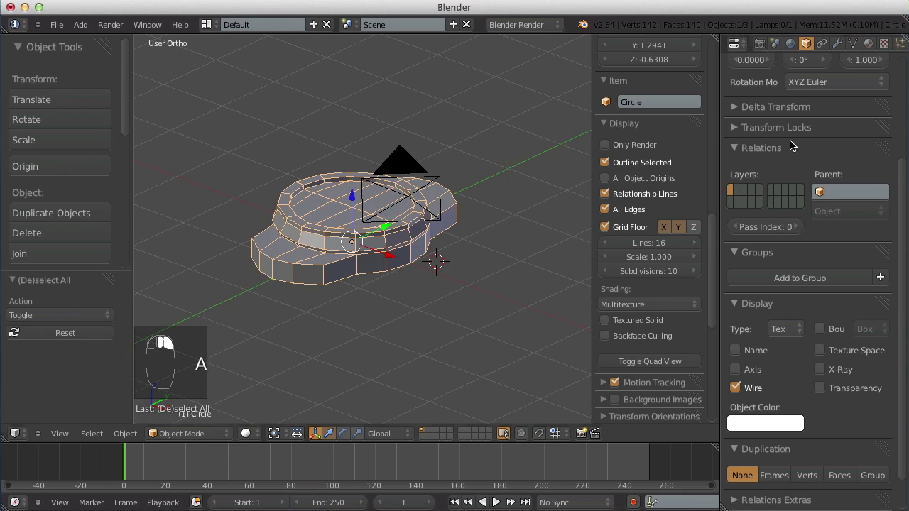
key("n")
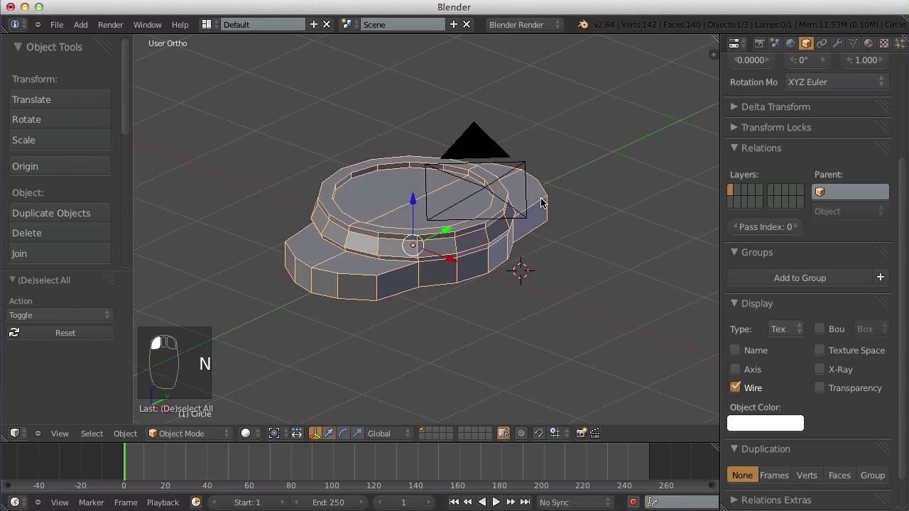
Reselect the object, enter Edit Mode and clear the face selection
key("a")
scroll(536, 260, "down", 4)
middle_click_drag(535, 260, 472, 262)
right_click(434, 234)
key("Tab")
scroll(434, 235, "up", 4)
key("a")
key("a")
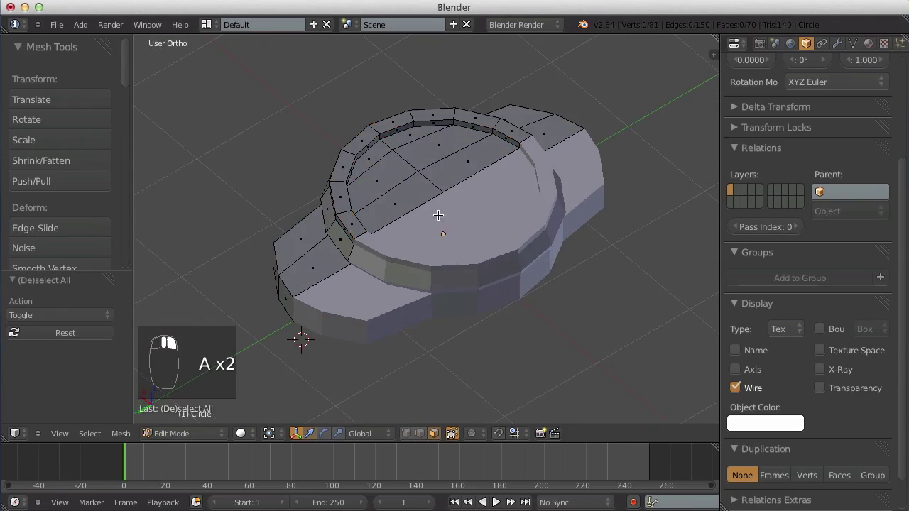
Select the four outermost side faces at both Y ends of the base and lower them along Z in right view
middle_click_drag(441, 213, 550, 216)
right_click(569, 253)
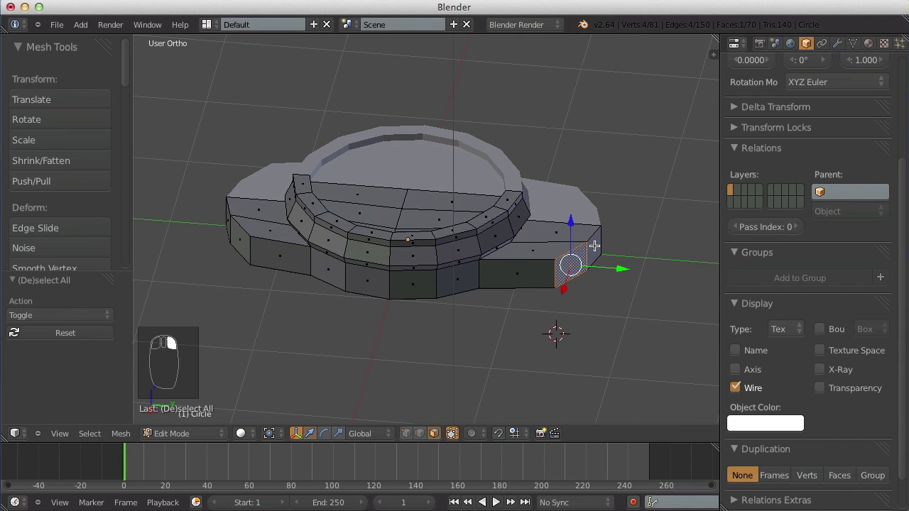
middle_click_drag(284, 287, 289, 268)
right_click(289, 268, "shift")
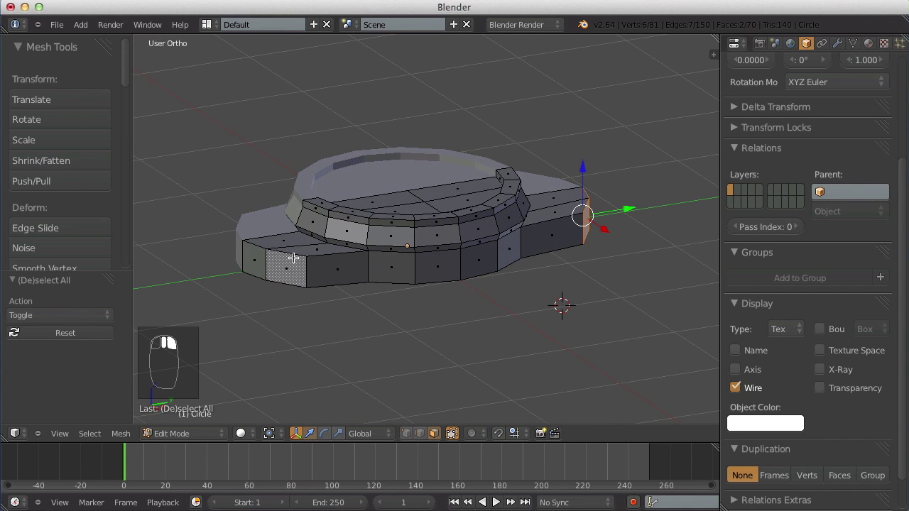
right_click(255, 262, "shift")
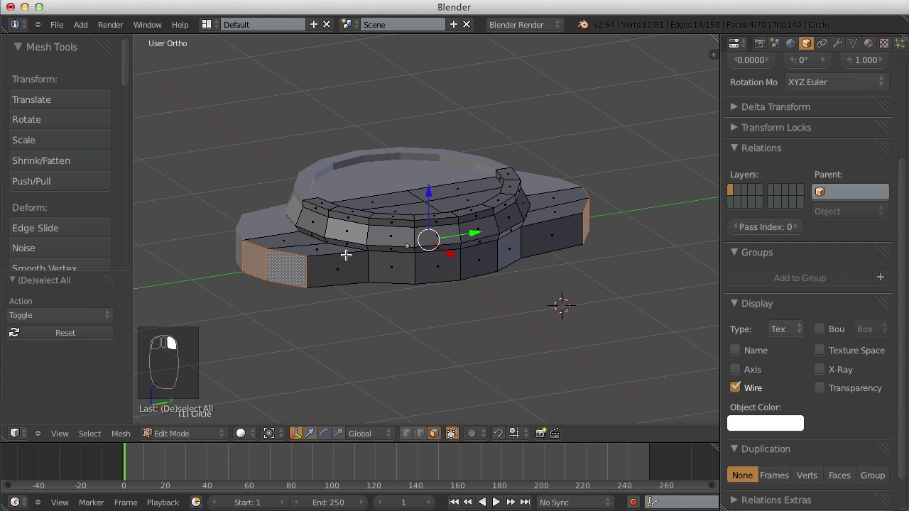
key("KP_3")
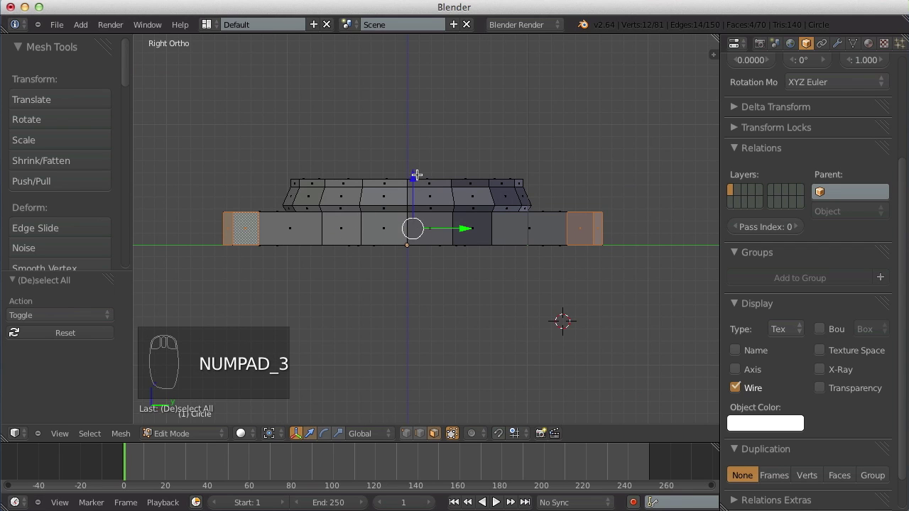
left_click_drag(412, 182, 413, 197)
key("a")
middle_click_drag(381, 201, 350, 279)
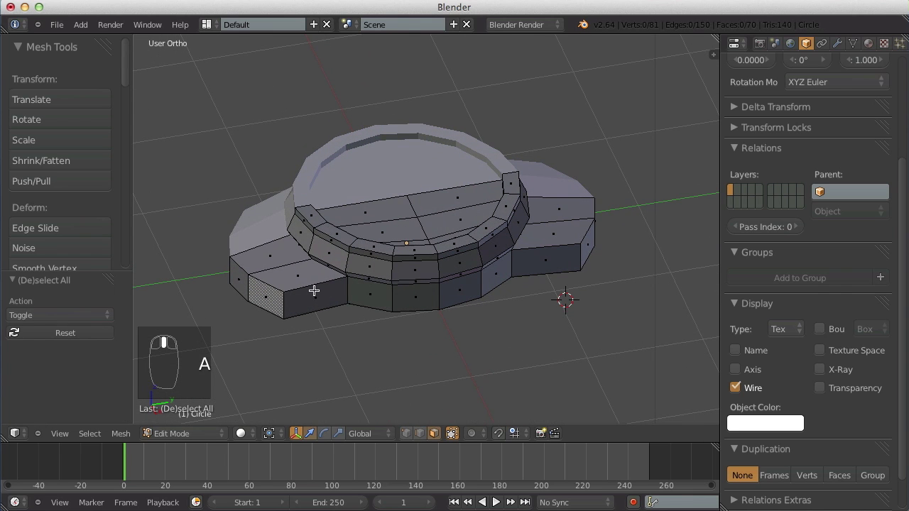
Select the two side faces at the negative Y end and rotate them in right view to follow the arm's downward slope
key("ctrl+r")
left_click(401, 305)
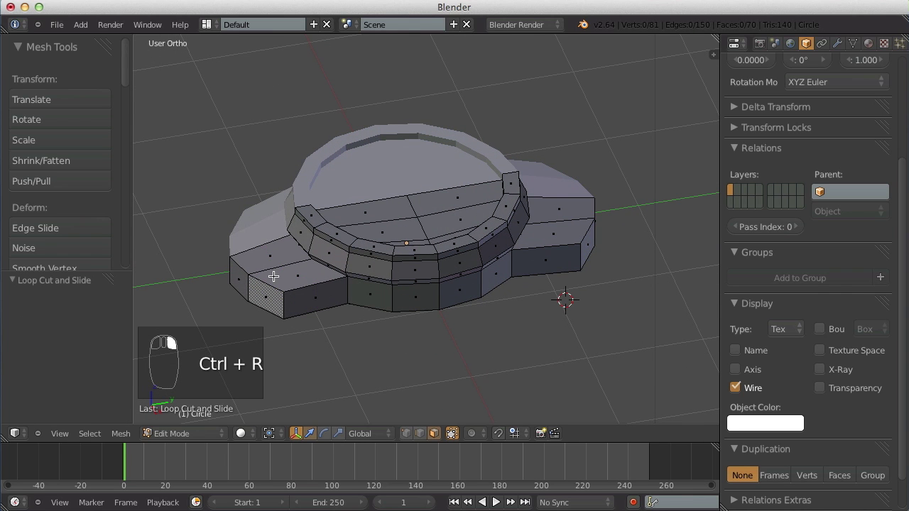
right_click(241, 290)
right_click(262, 295, "shift")
key("KP_3")
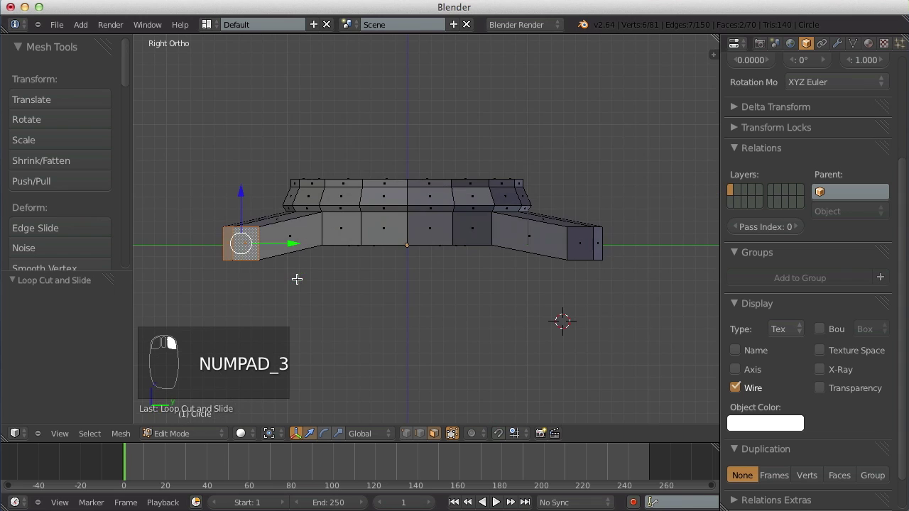
key("e")
key("ctrl+z")
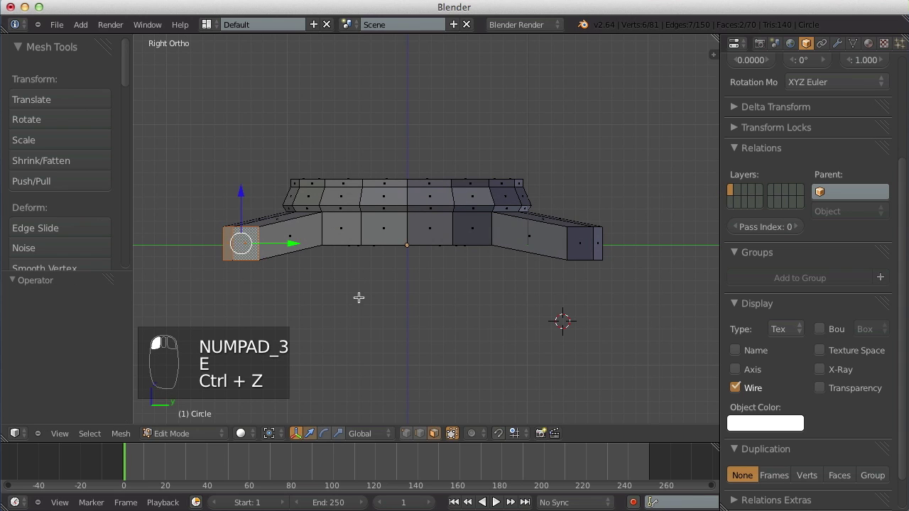
key("r")
left_click(365, 276)
key("a")
Rotate the two side faces at the positive Y end about 9.5° around X and move them slightly inward and up
right_click(634, 243)
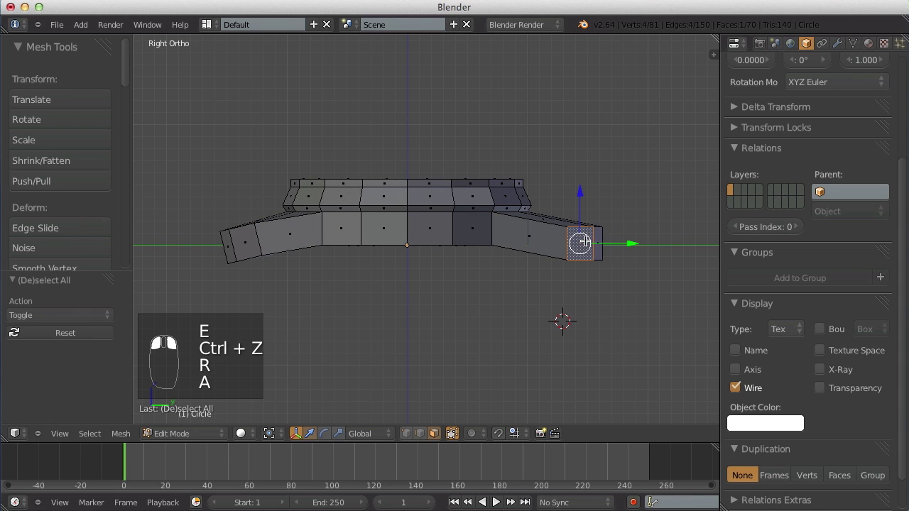
key("r")
left_click(632, 257)
key("g")
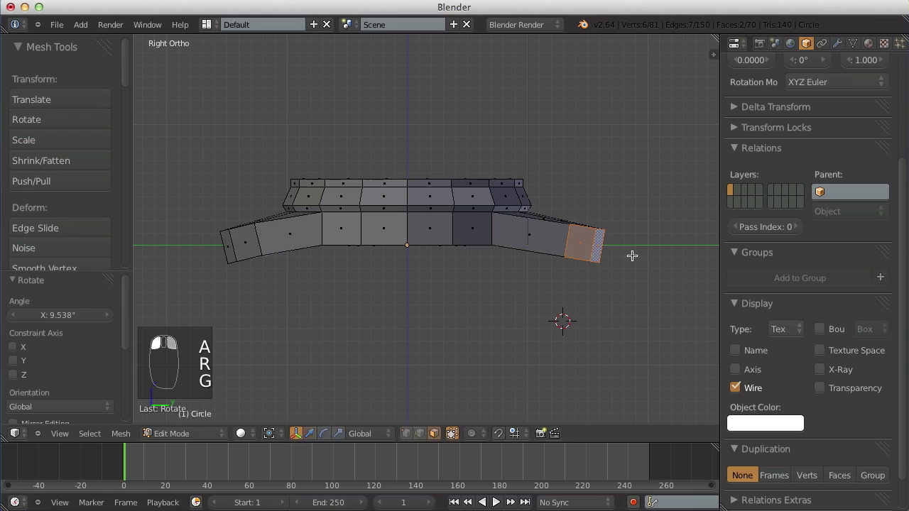
left_click(629, 253)
key("a")
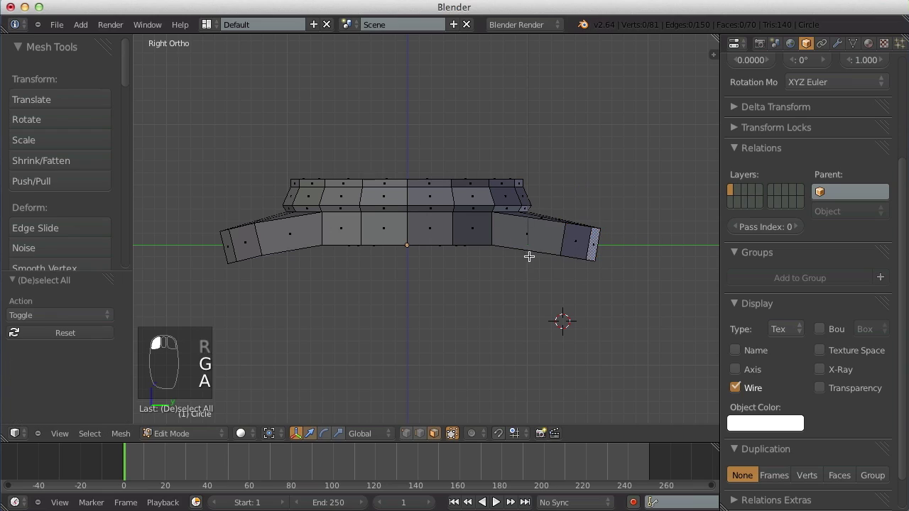
Add one loop cut across the middle of each sloping arm at both Y ends of the base
middle_click_drag(529, 256, 245, 237)
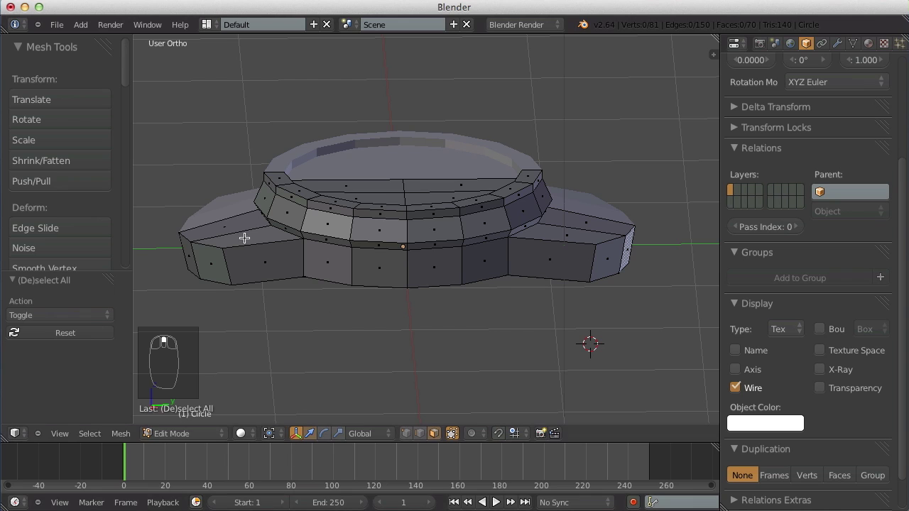
key("ctrl+r")
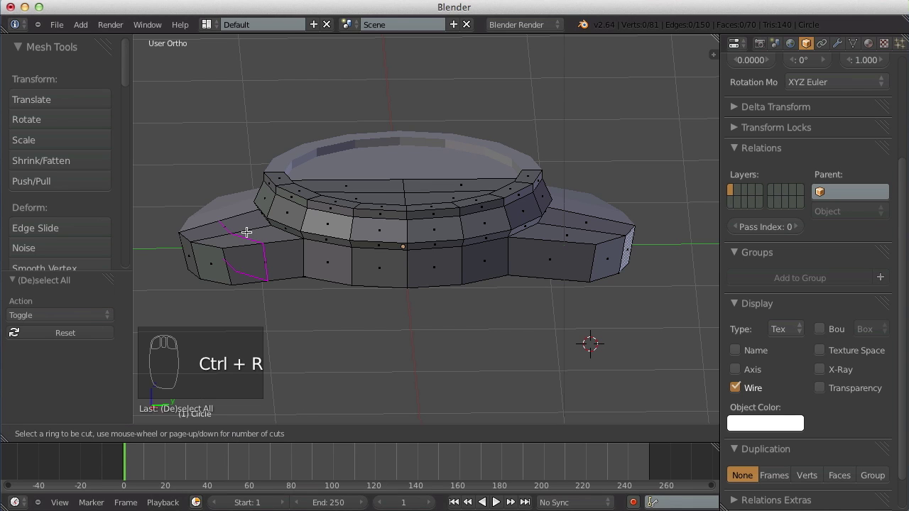
left_click(246, 232)
left_click(248, 230)
key("a")
key("ctrl+r")
left_click(552, 237)
left_click(552, 237)
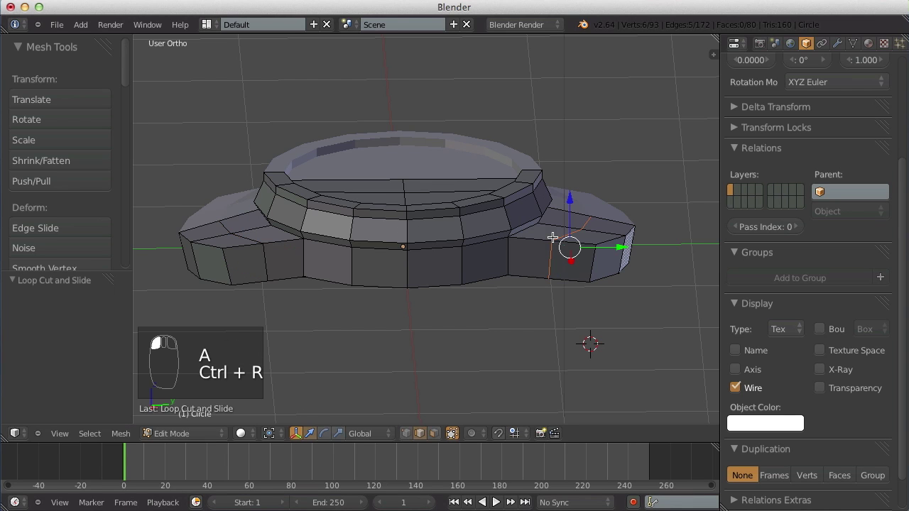
Select the two new edge loops on the arms in edge select mode and raise them about 0.0264 in Z
key("ctrl+Tab")
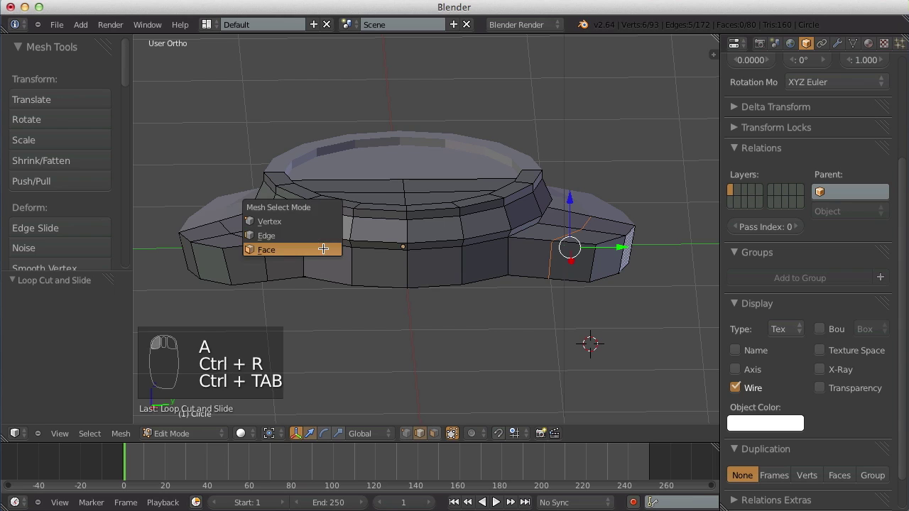
left_click(318, 235)
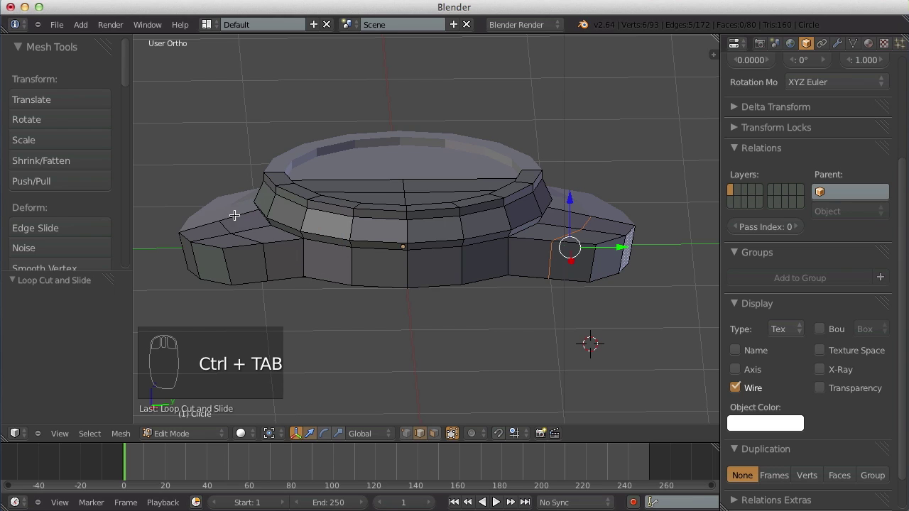
middle_click_drag(277, 261, 234, 253)
right_click(245, 247)
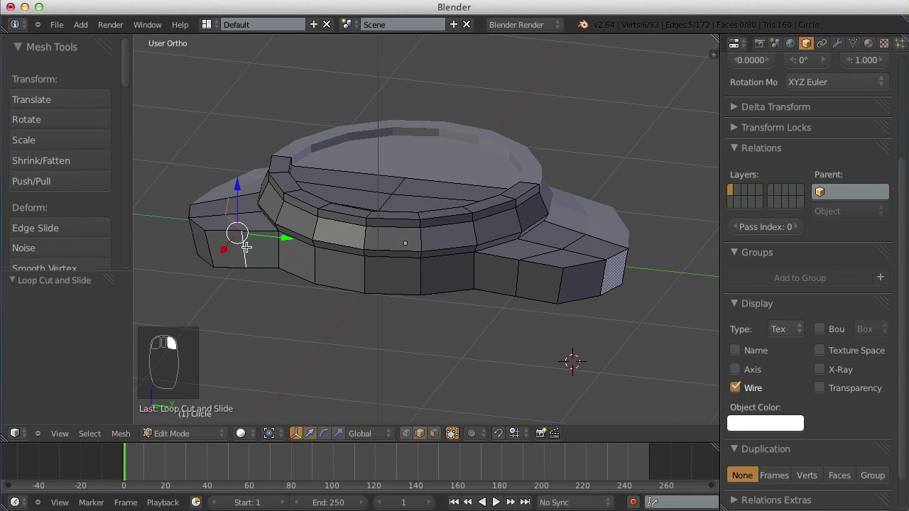
right_click(518, 274)
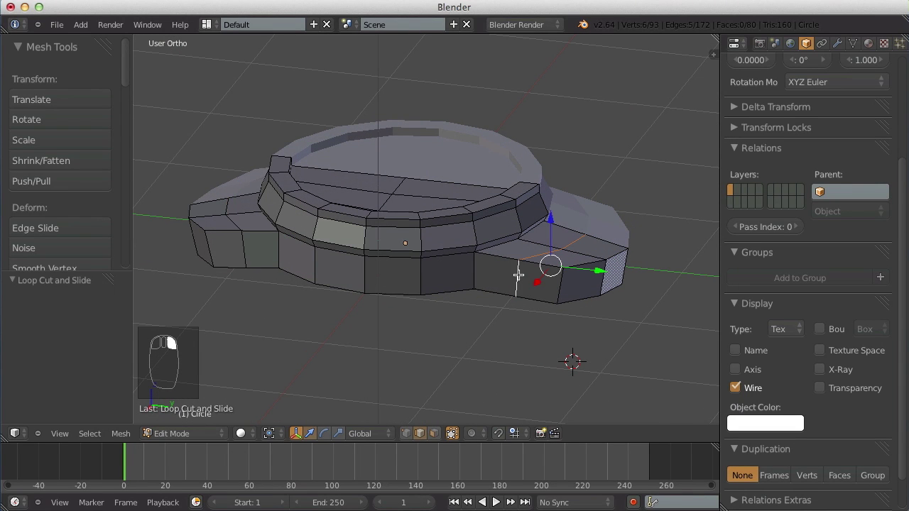
right_click(234, 251)
right_click(518, 275)
right_click(243, 245, "alt")
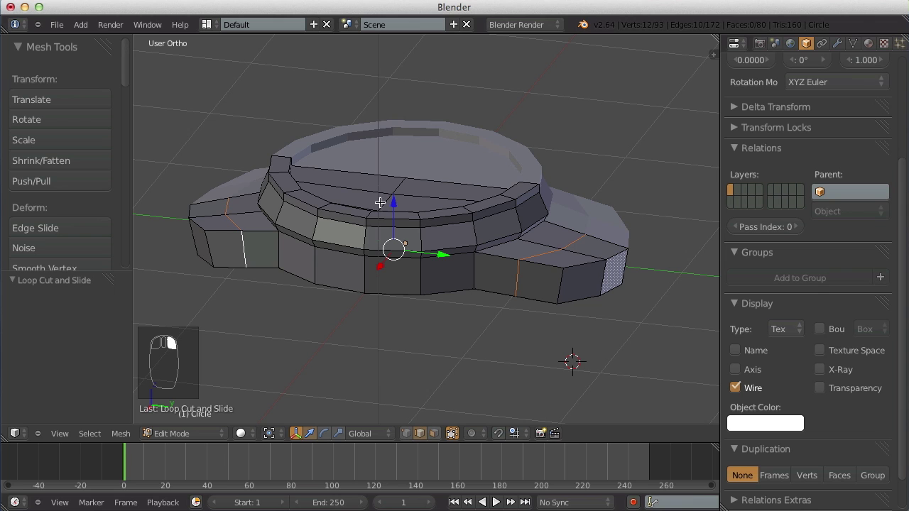
left_click_drag(394, 203, 394, 199)
middle_click_drag(394, 200, 400, 192)
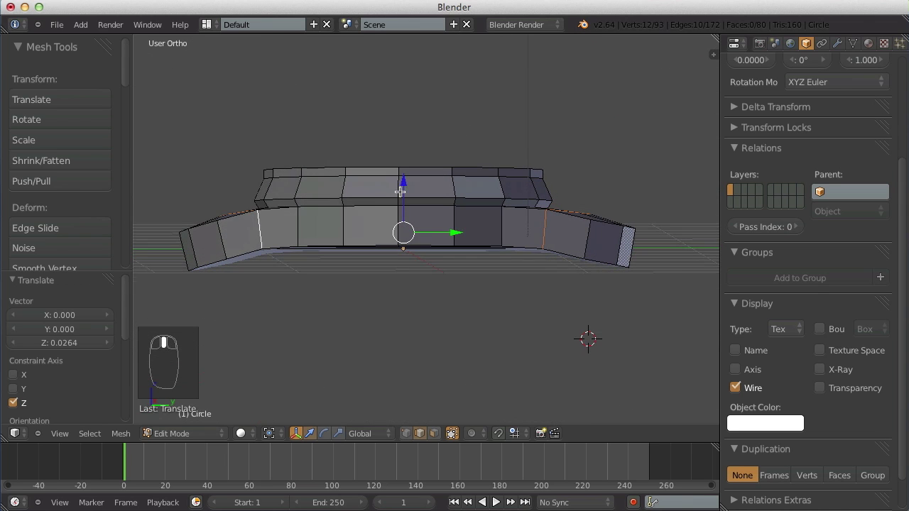
Return to Object Mode, clear the selection and inspect the curved base and disc in perspective view
key("Tab")
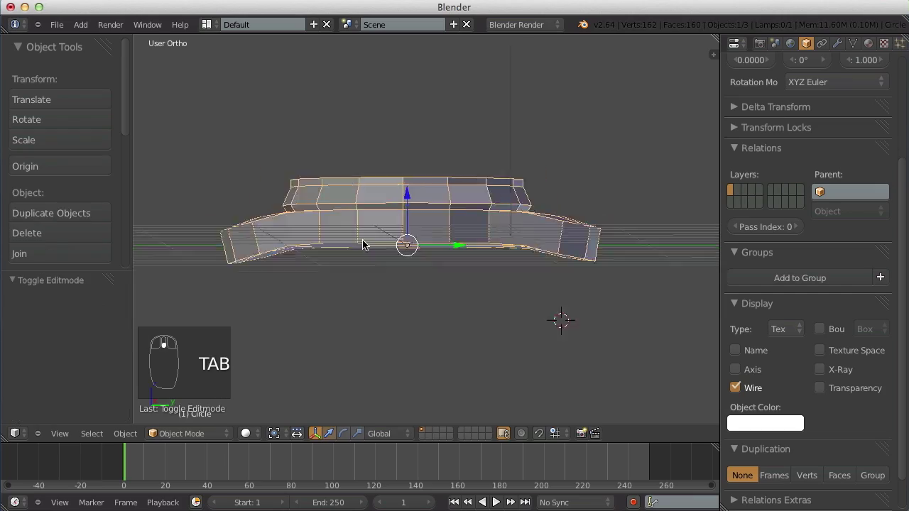
middle_click_drag(365, 243, 499, 293)
key("a")
key("a")
scroll(499, 293, "up", 2)
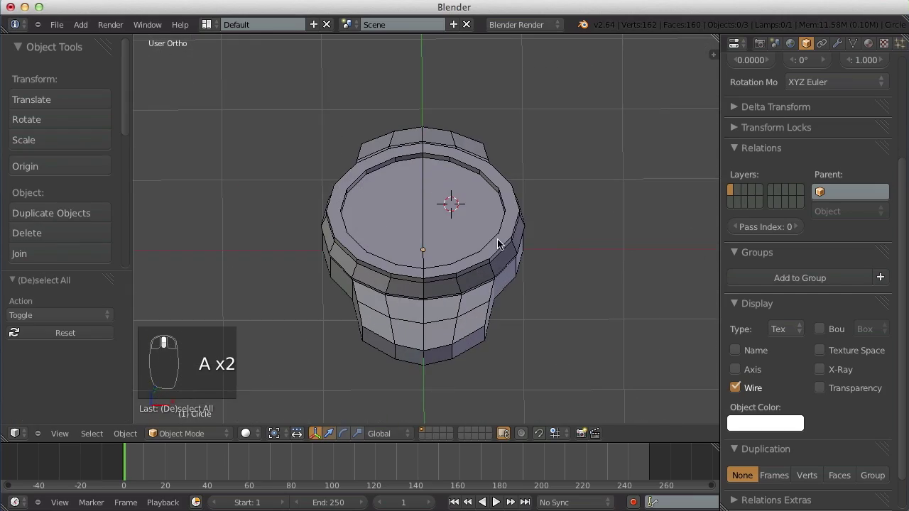
middle_click_drag(547, 269, 474, 276)
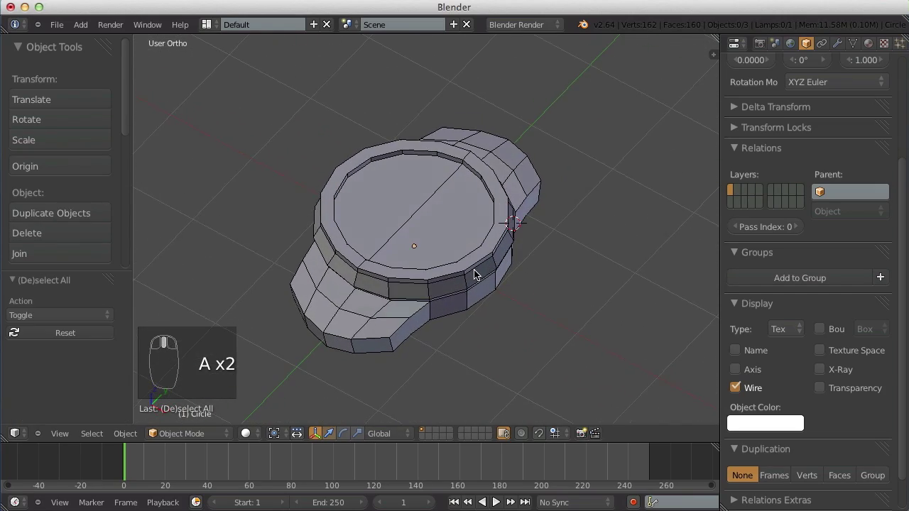
key("KP_5")
scroll(474, 269, "down", 5)
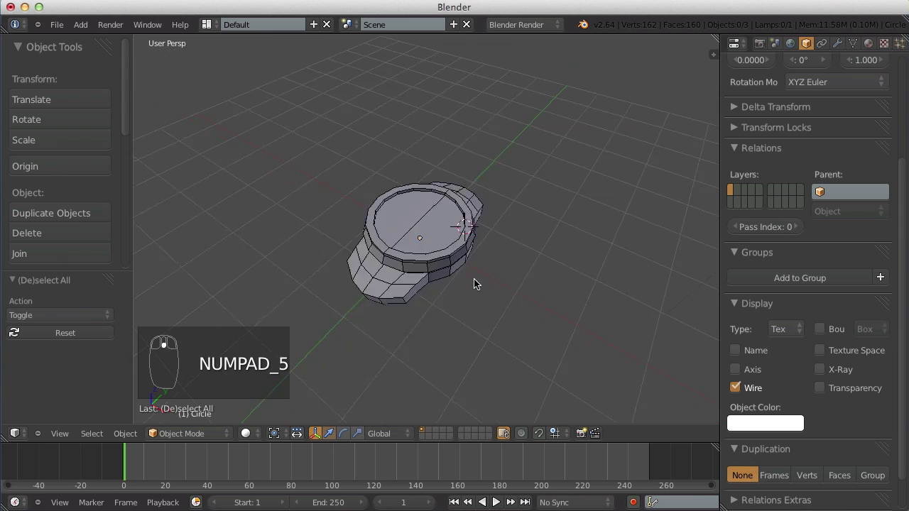
middle_click_drag(464, 270, 482, 255)
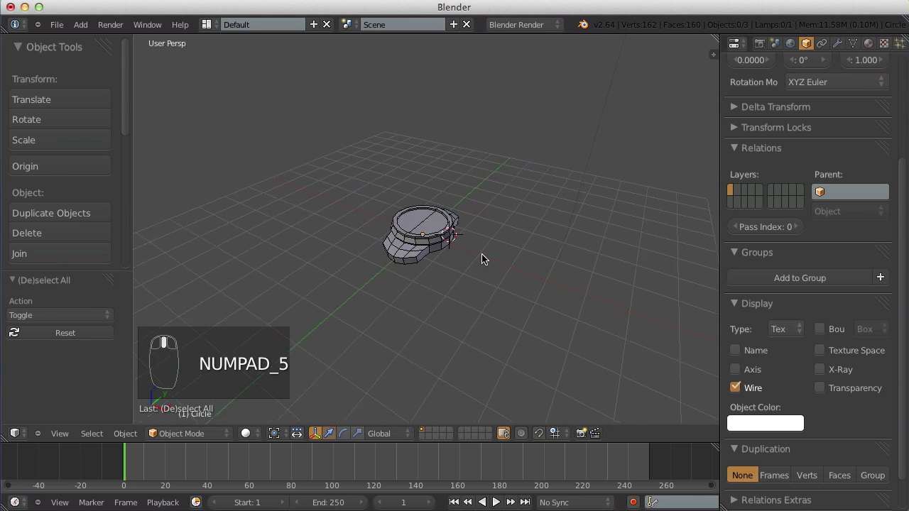
scroll(482, 254, "up", 2)
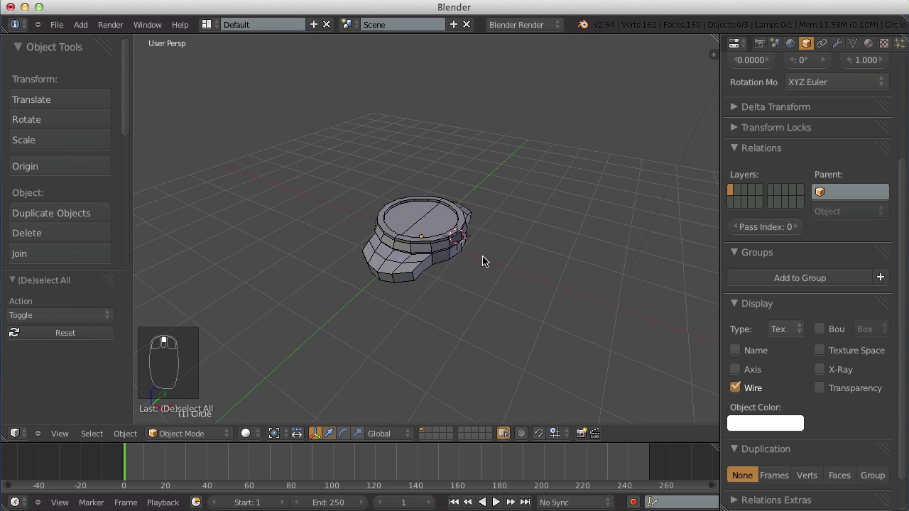